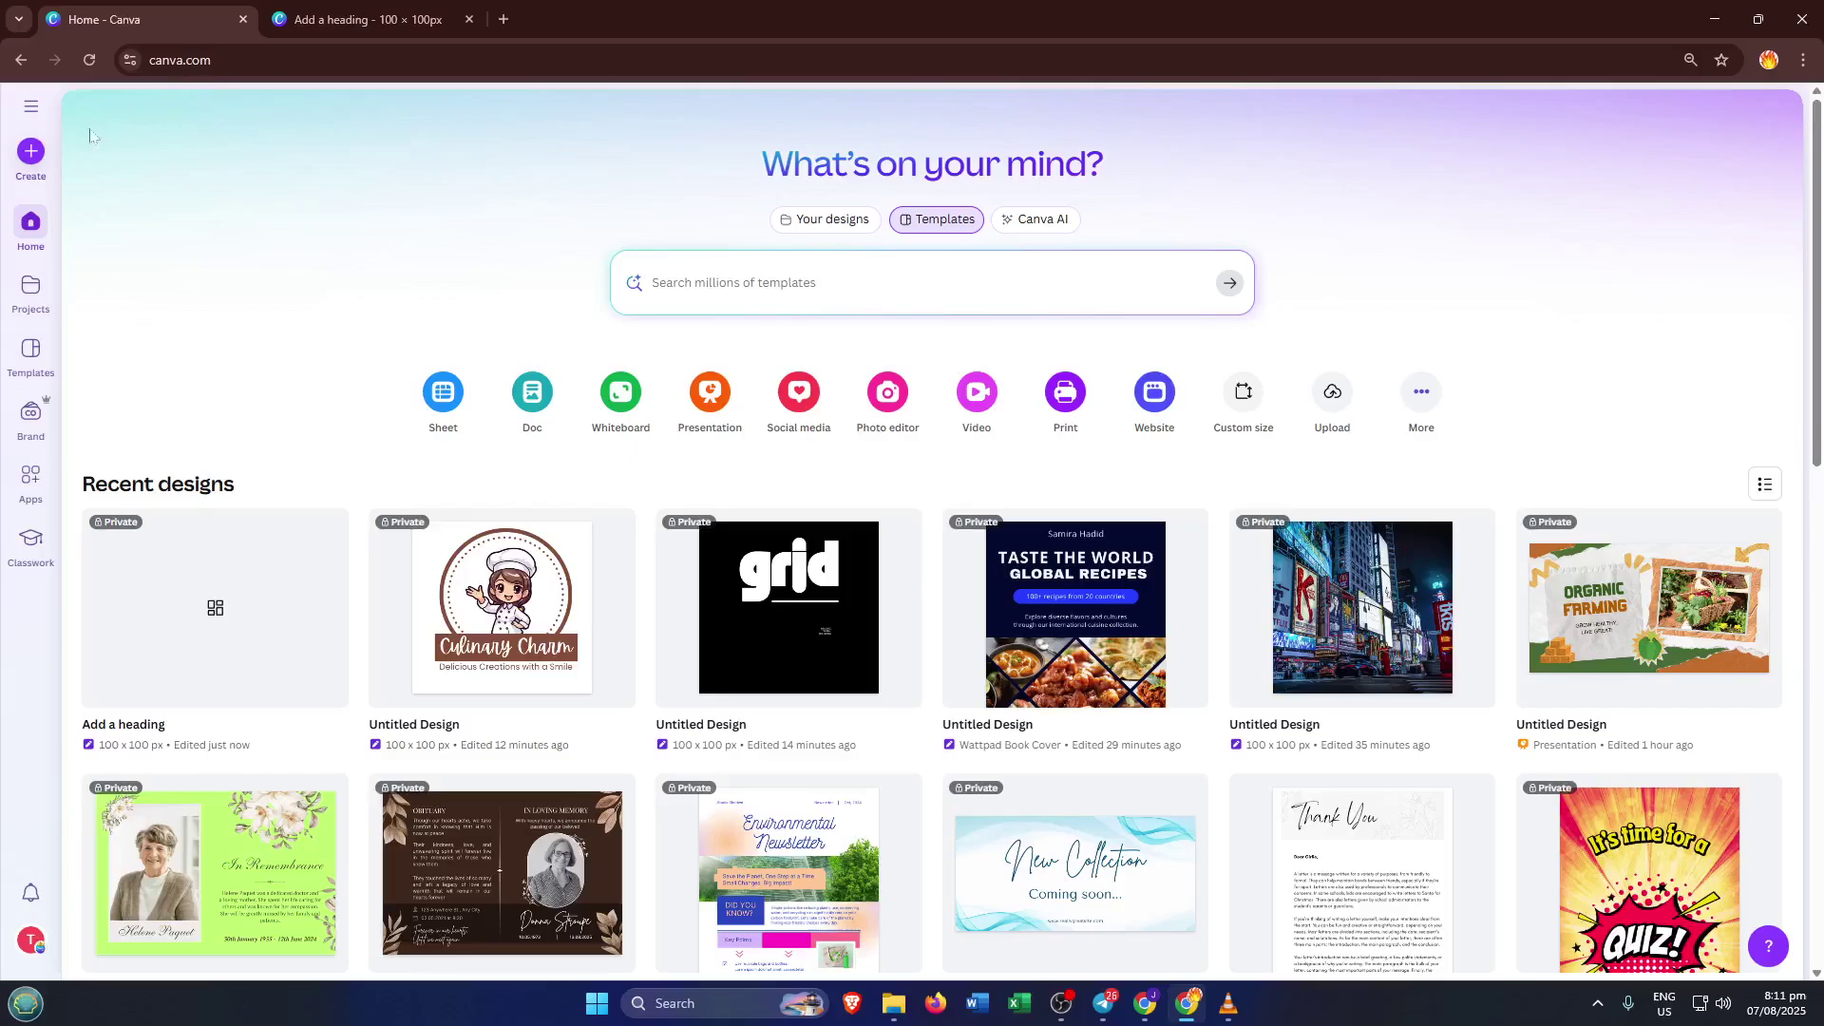
- Create a new blank custom-size design measuring 100 × 100 px
click(29, 154)
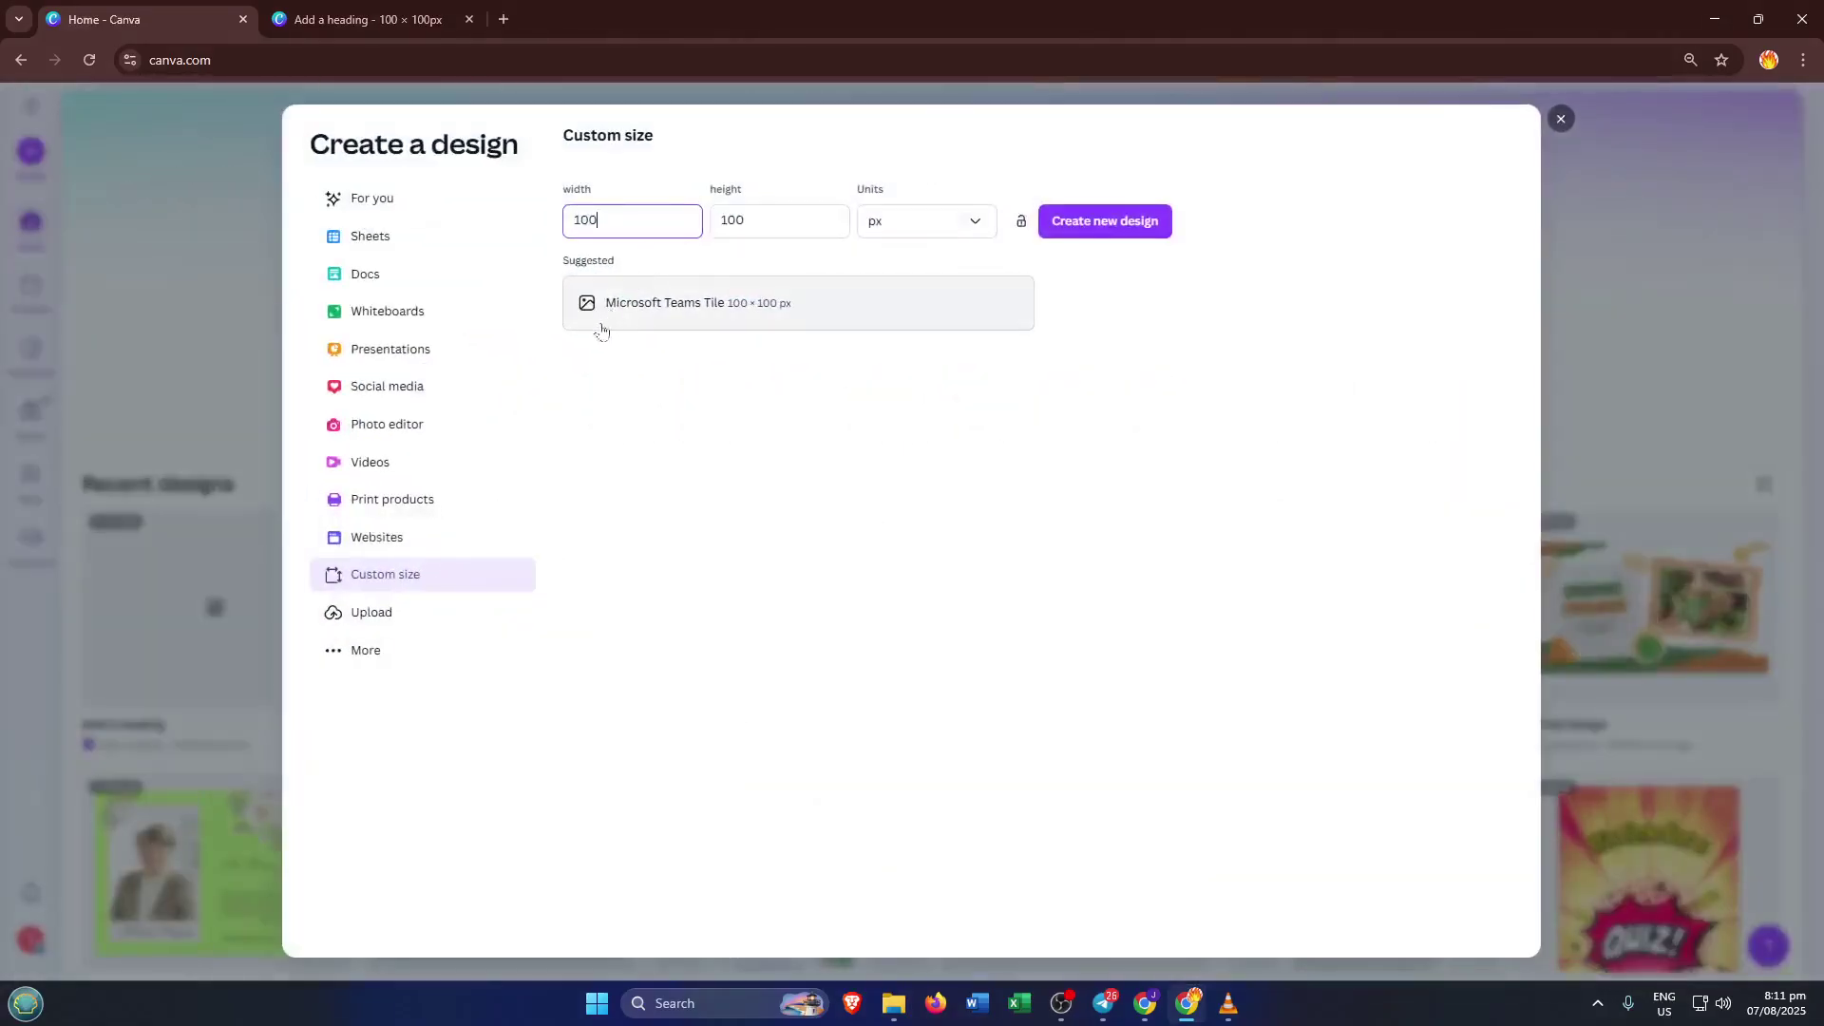
click(393, 584)
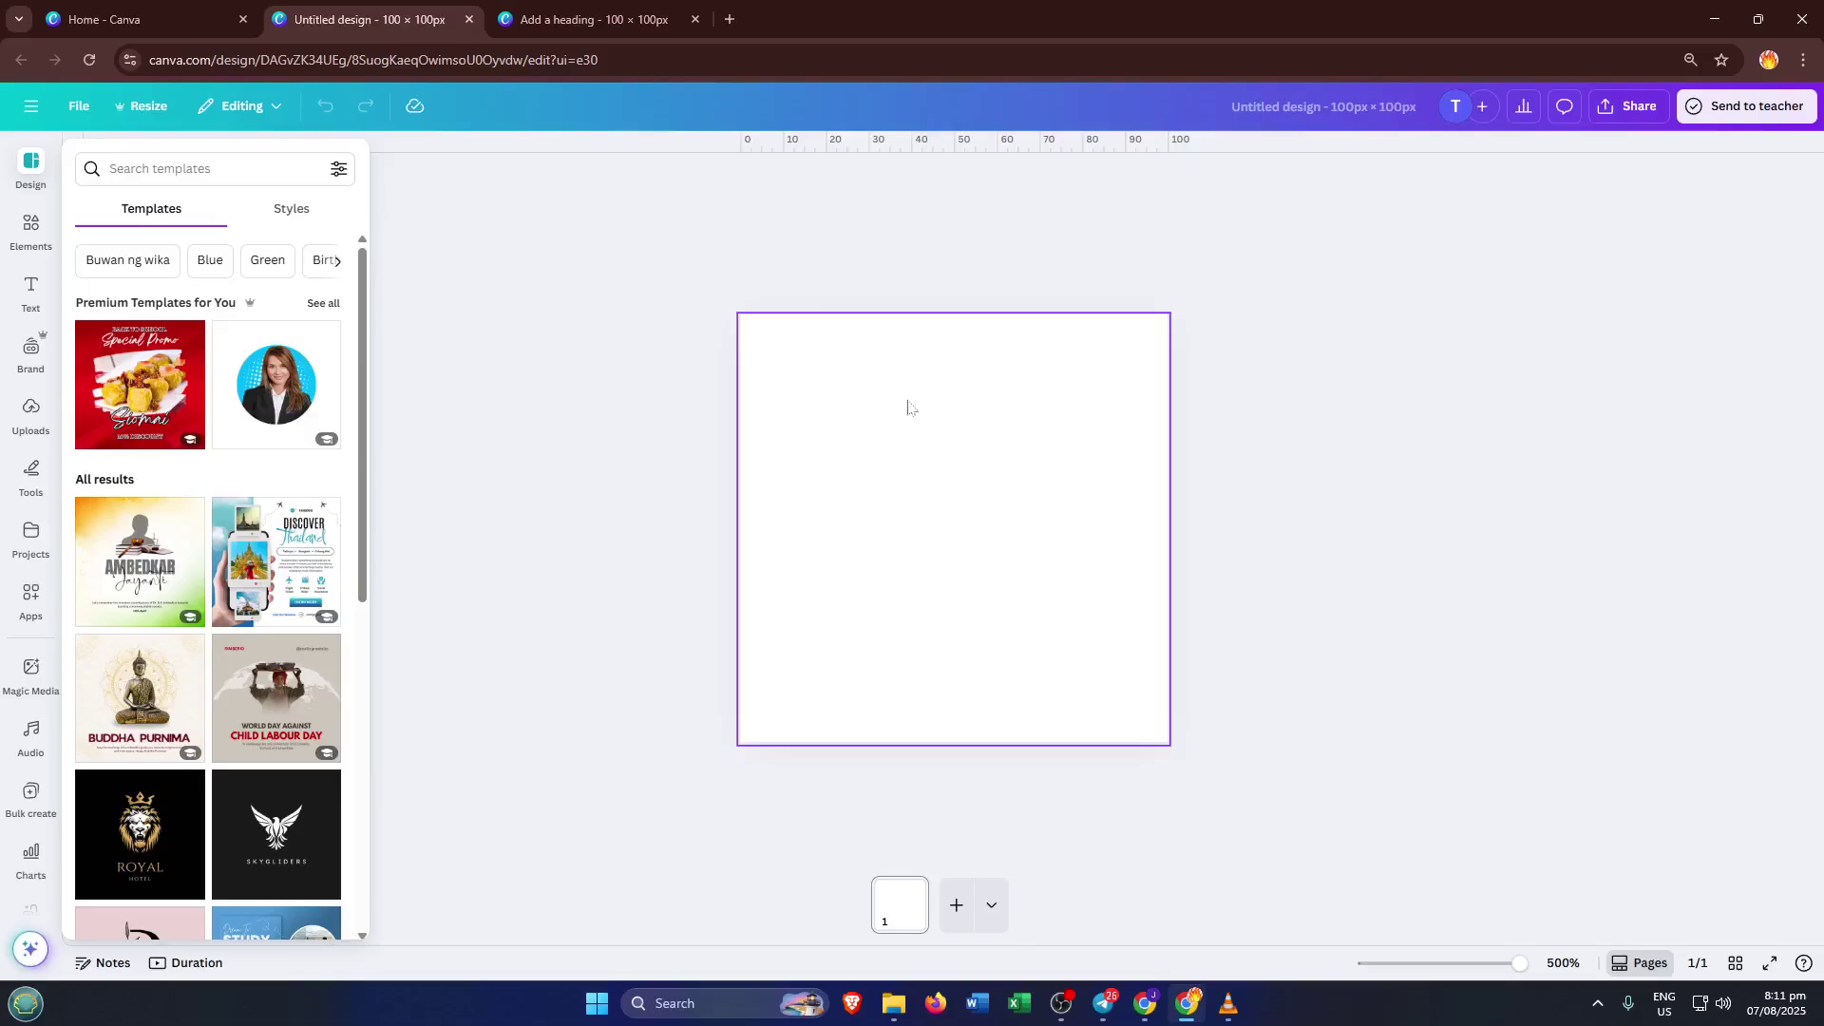
- Add a heading that reads 'Animals' to the centre of the page
click(31, 286)
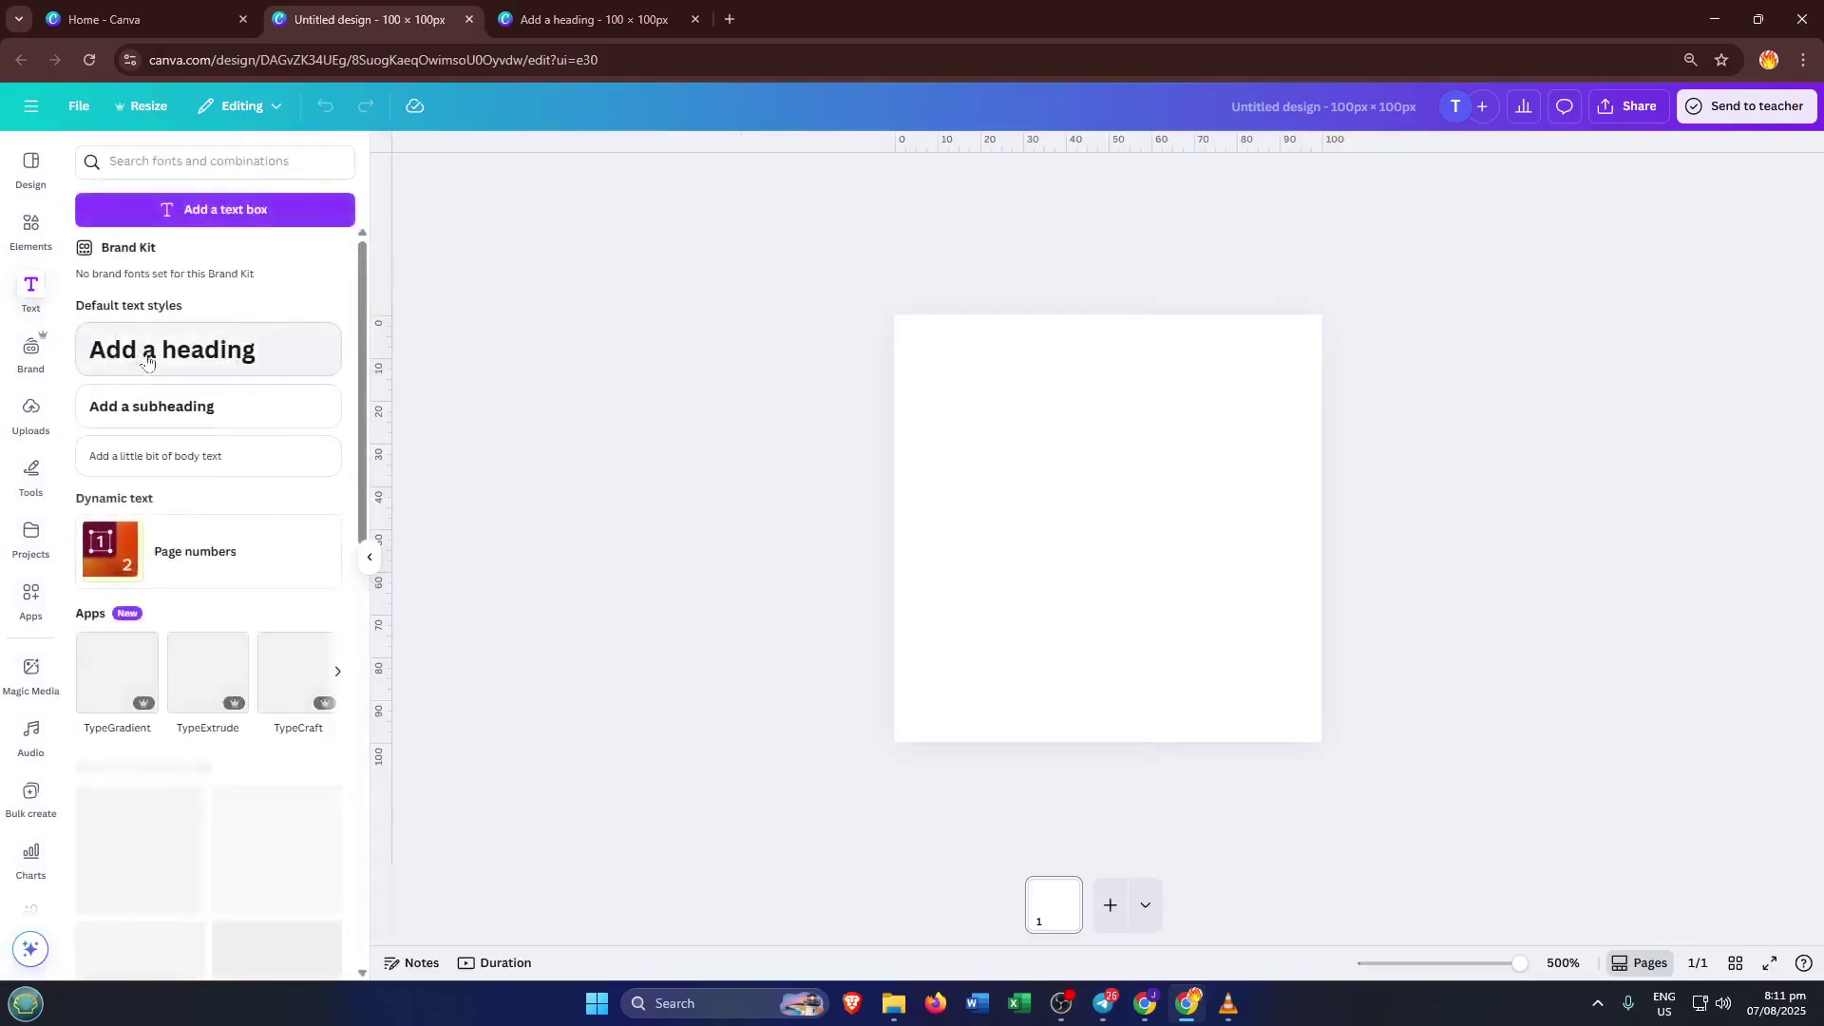
click(217, 369)
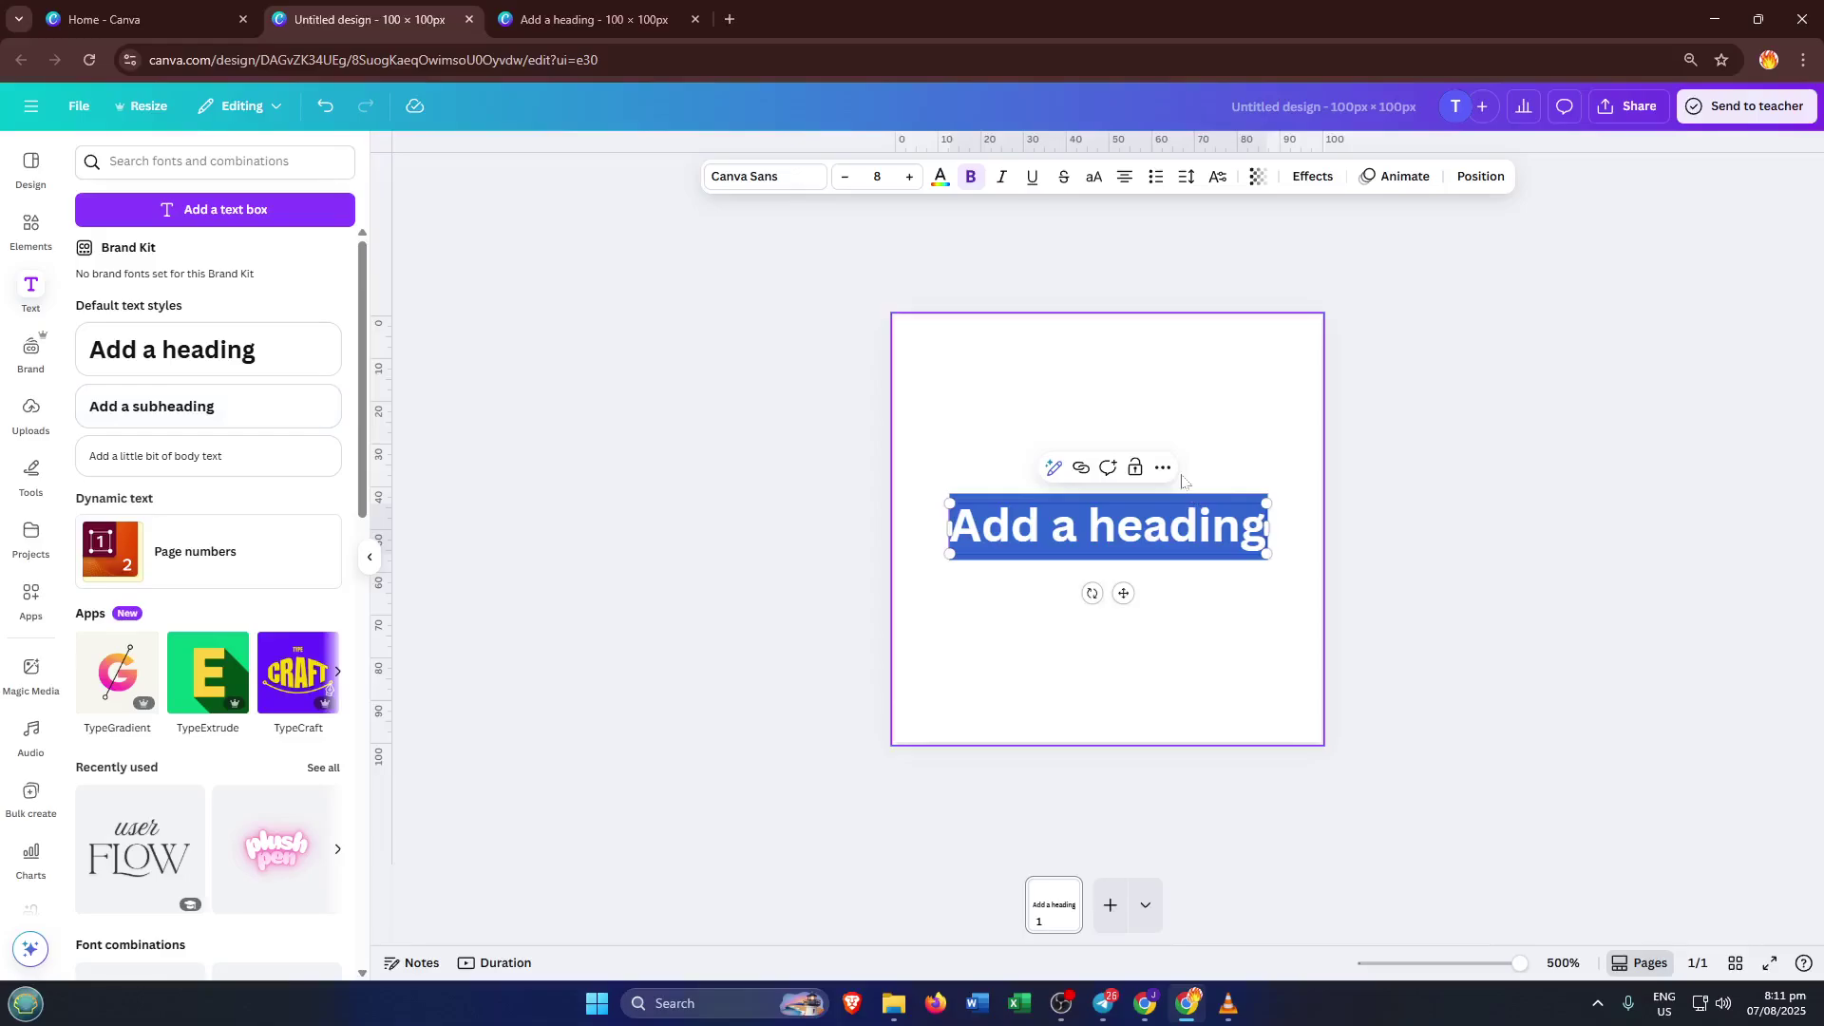
text(Anima)
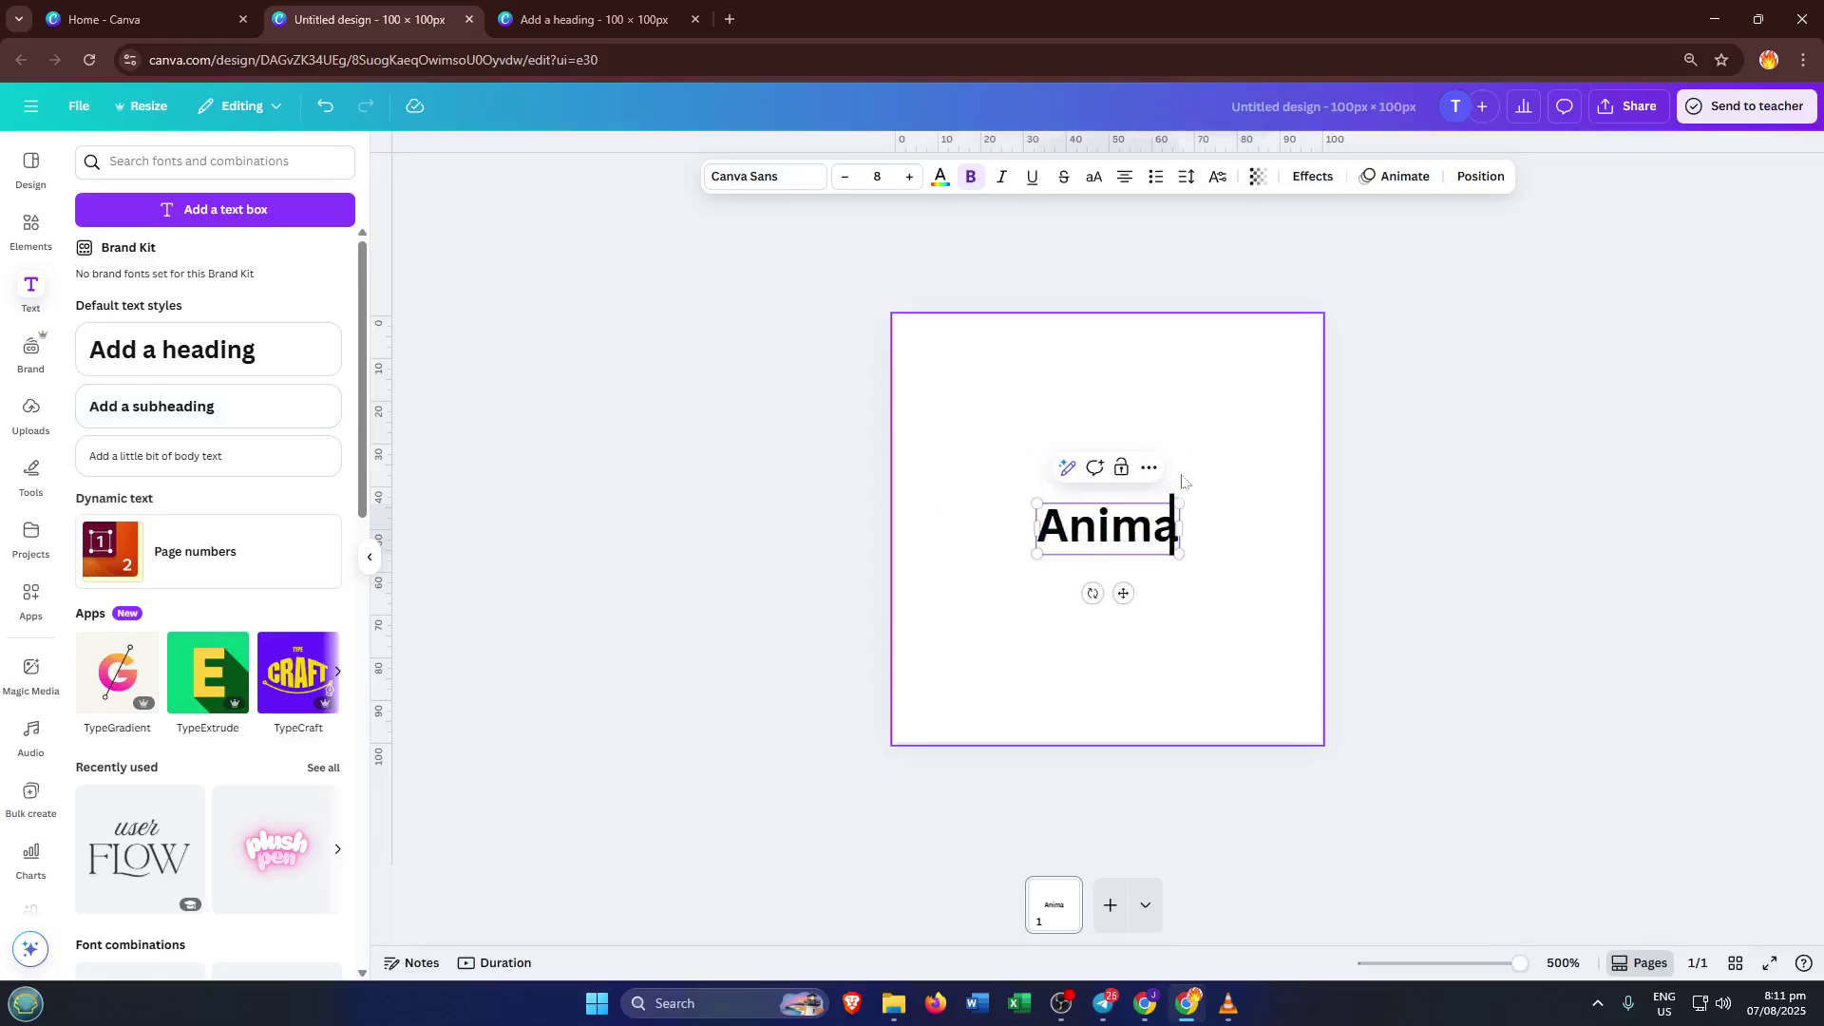
text(ls)
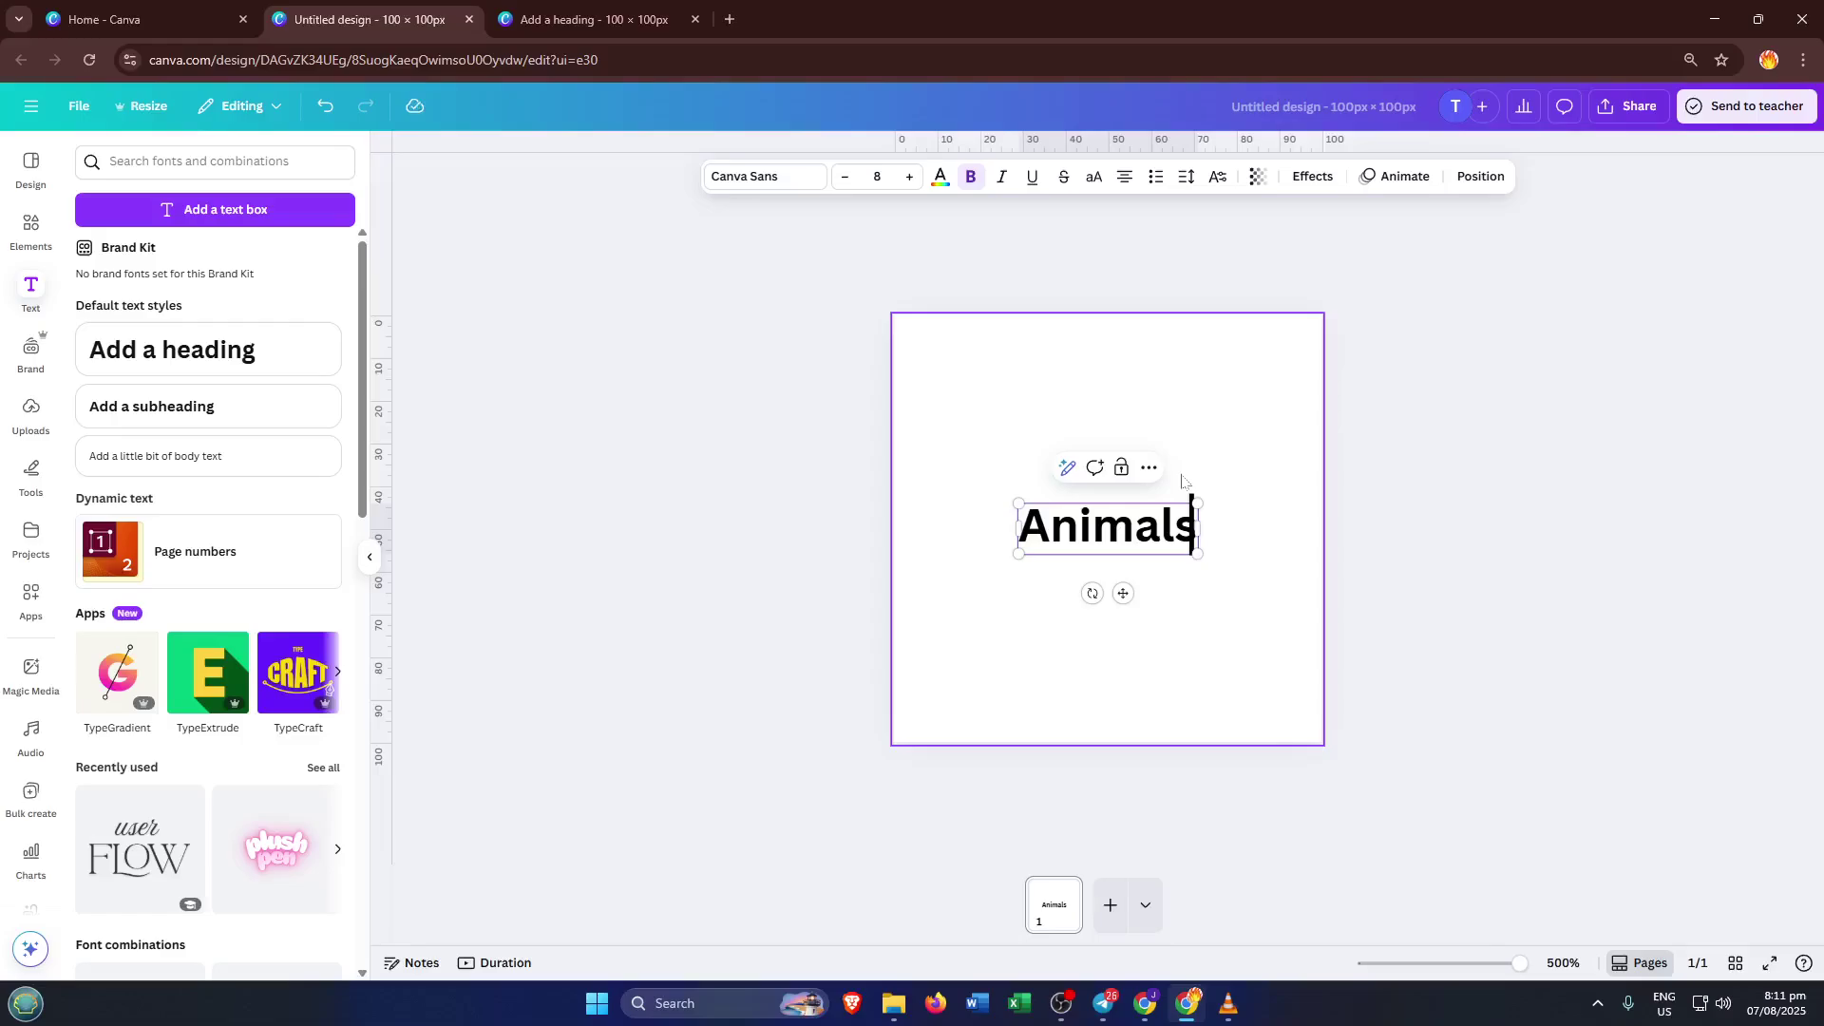
click(1009, 379)
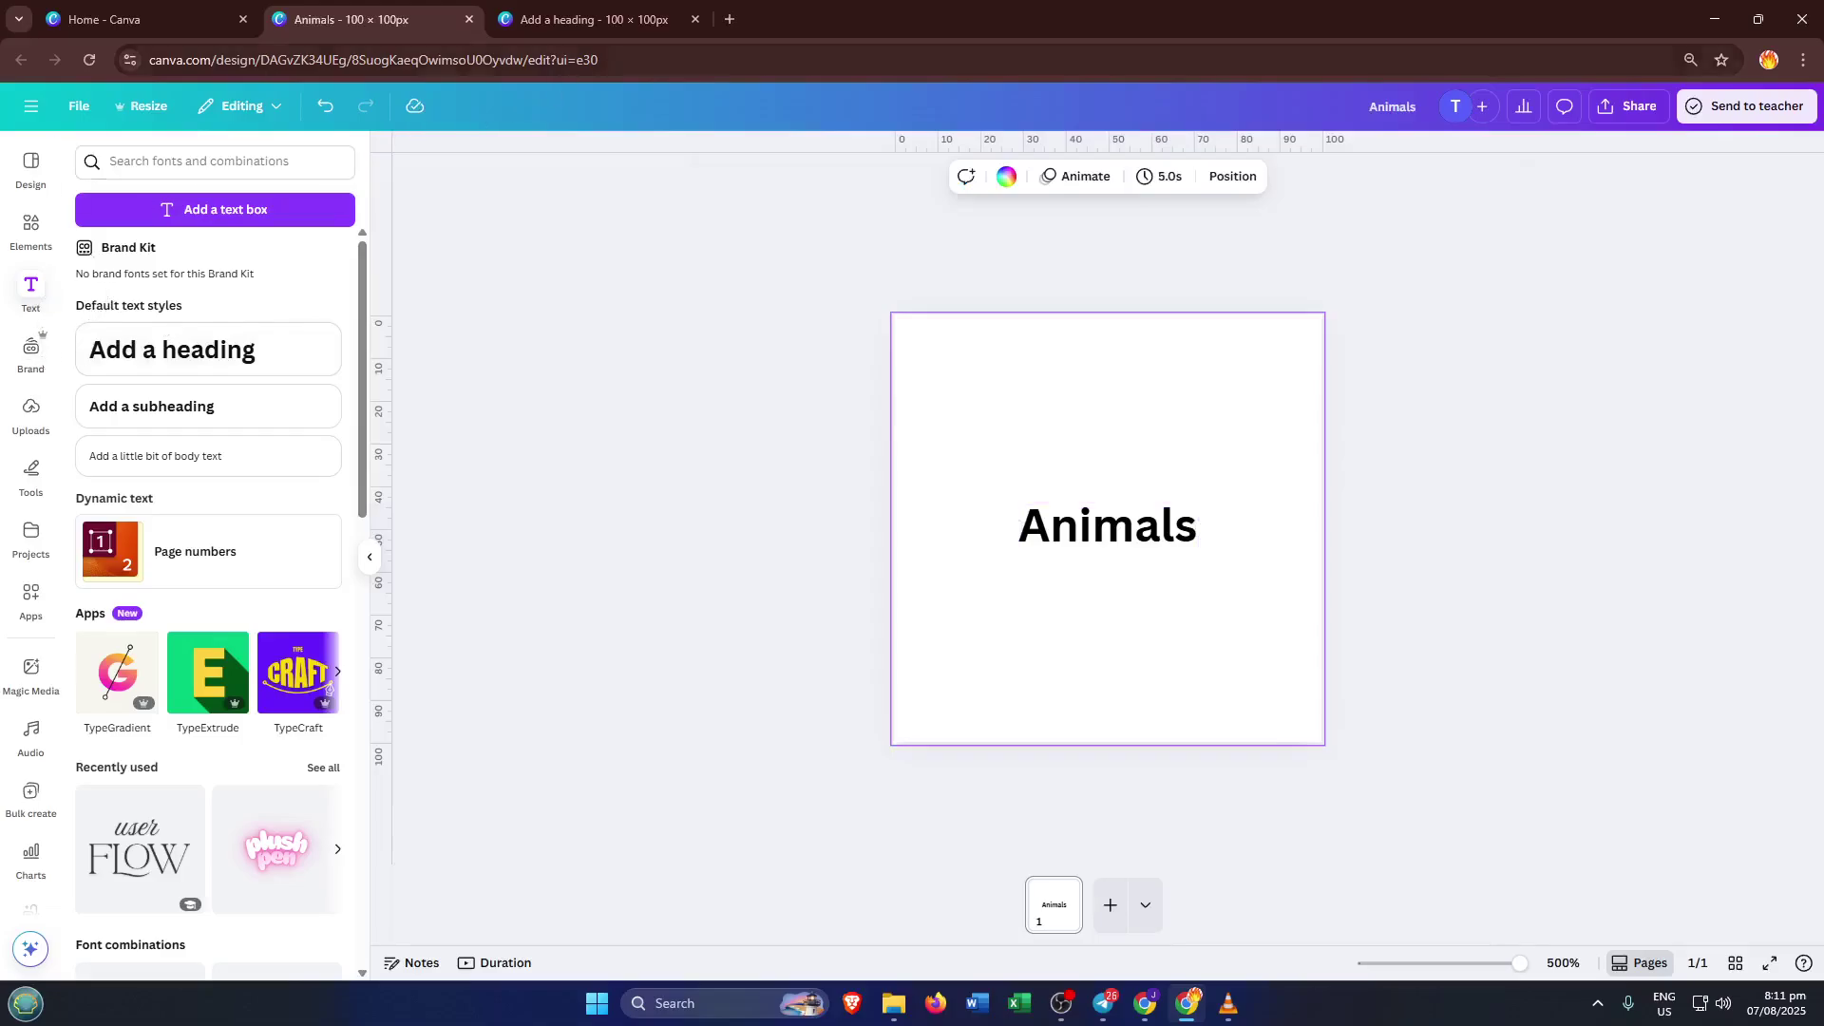
- Add horse, chicken, zebra, elephant and duck cartoons from recently used elements
click(32, 228)
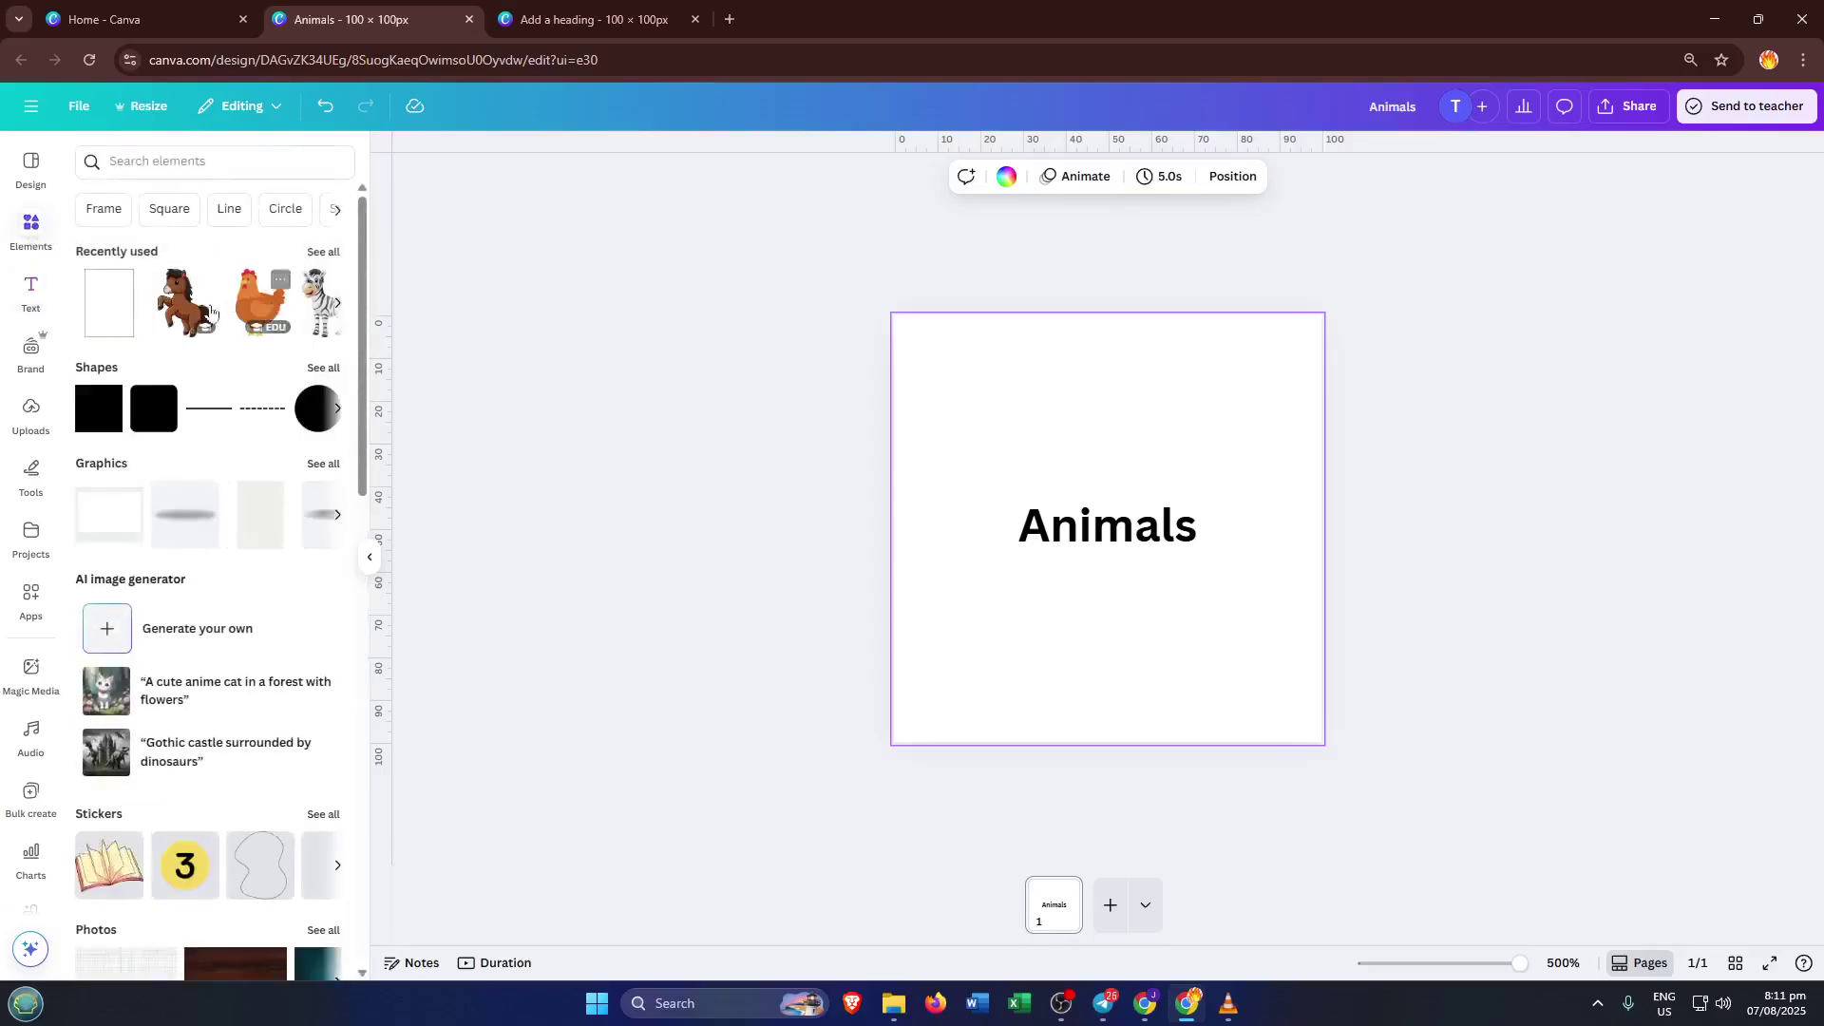
click(211, 314)
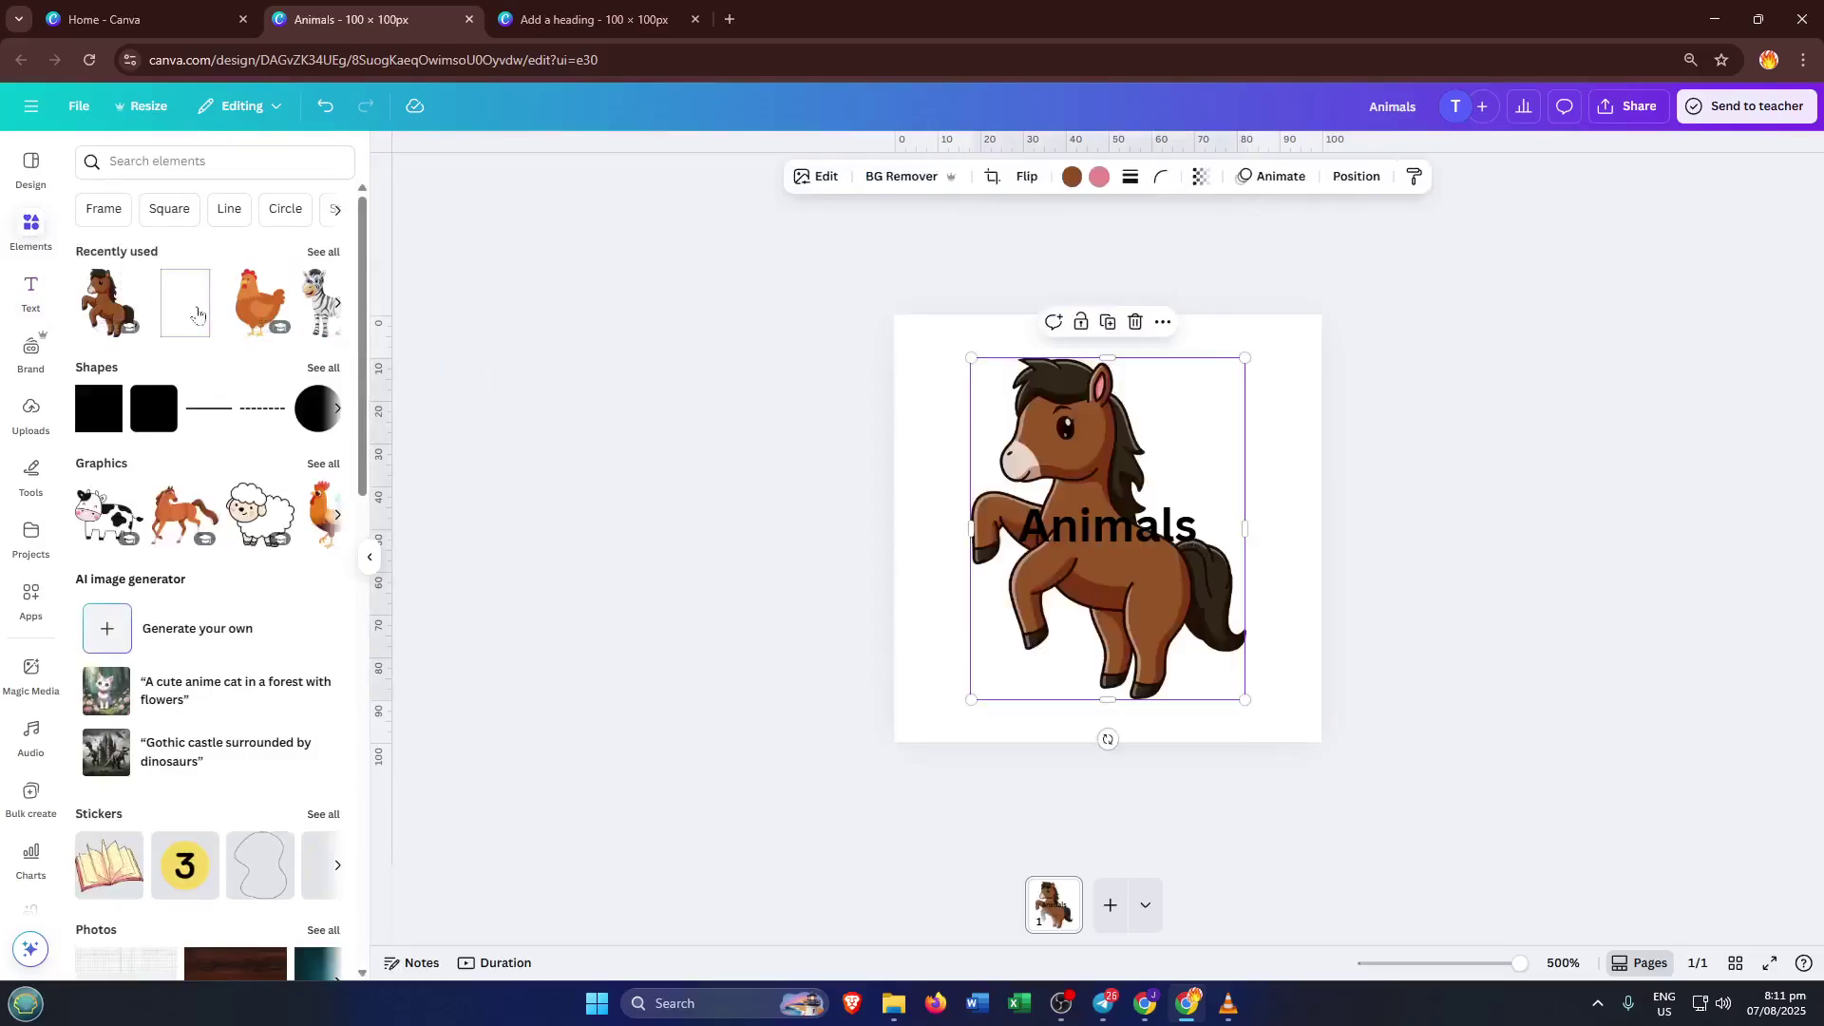
click(261, 301)
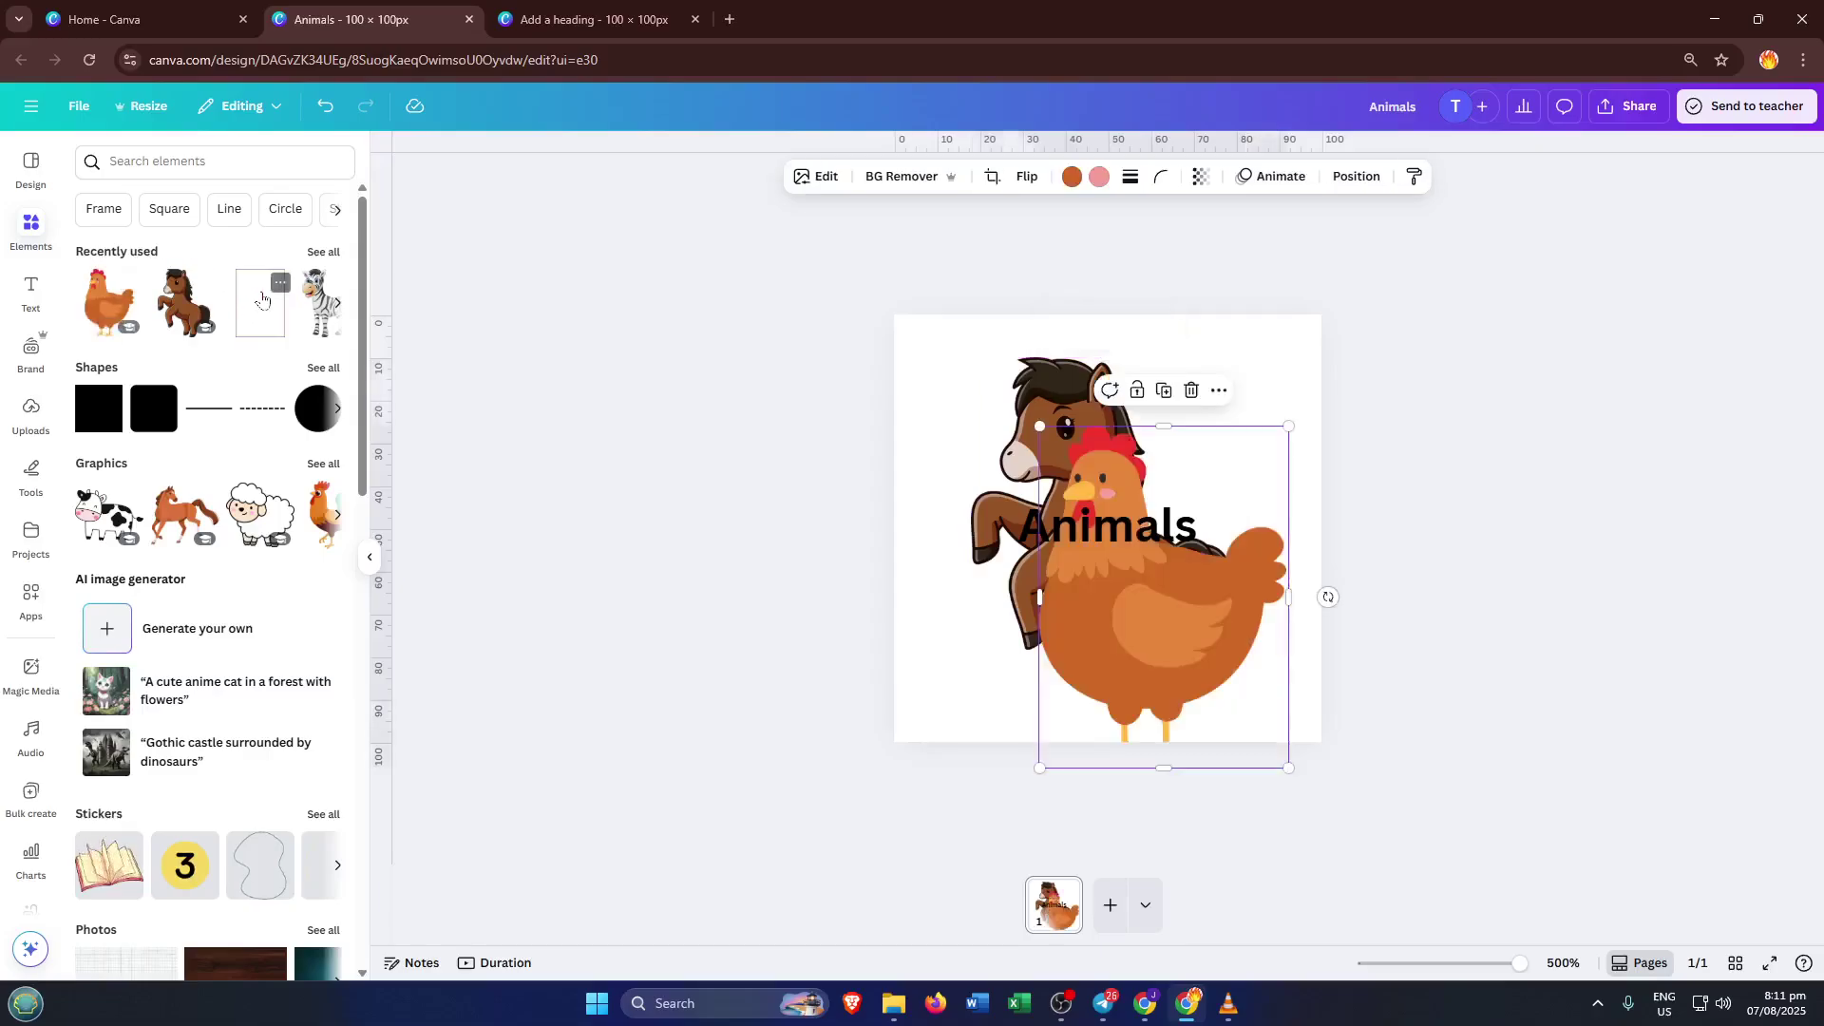
click(315, 295)
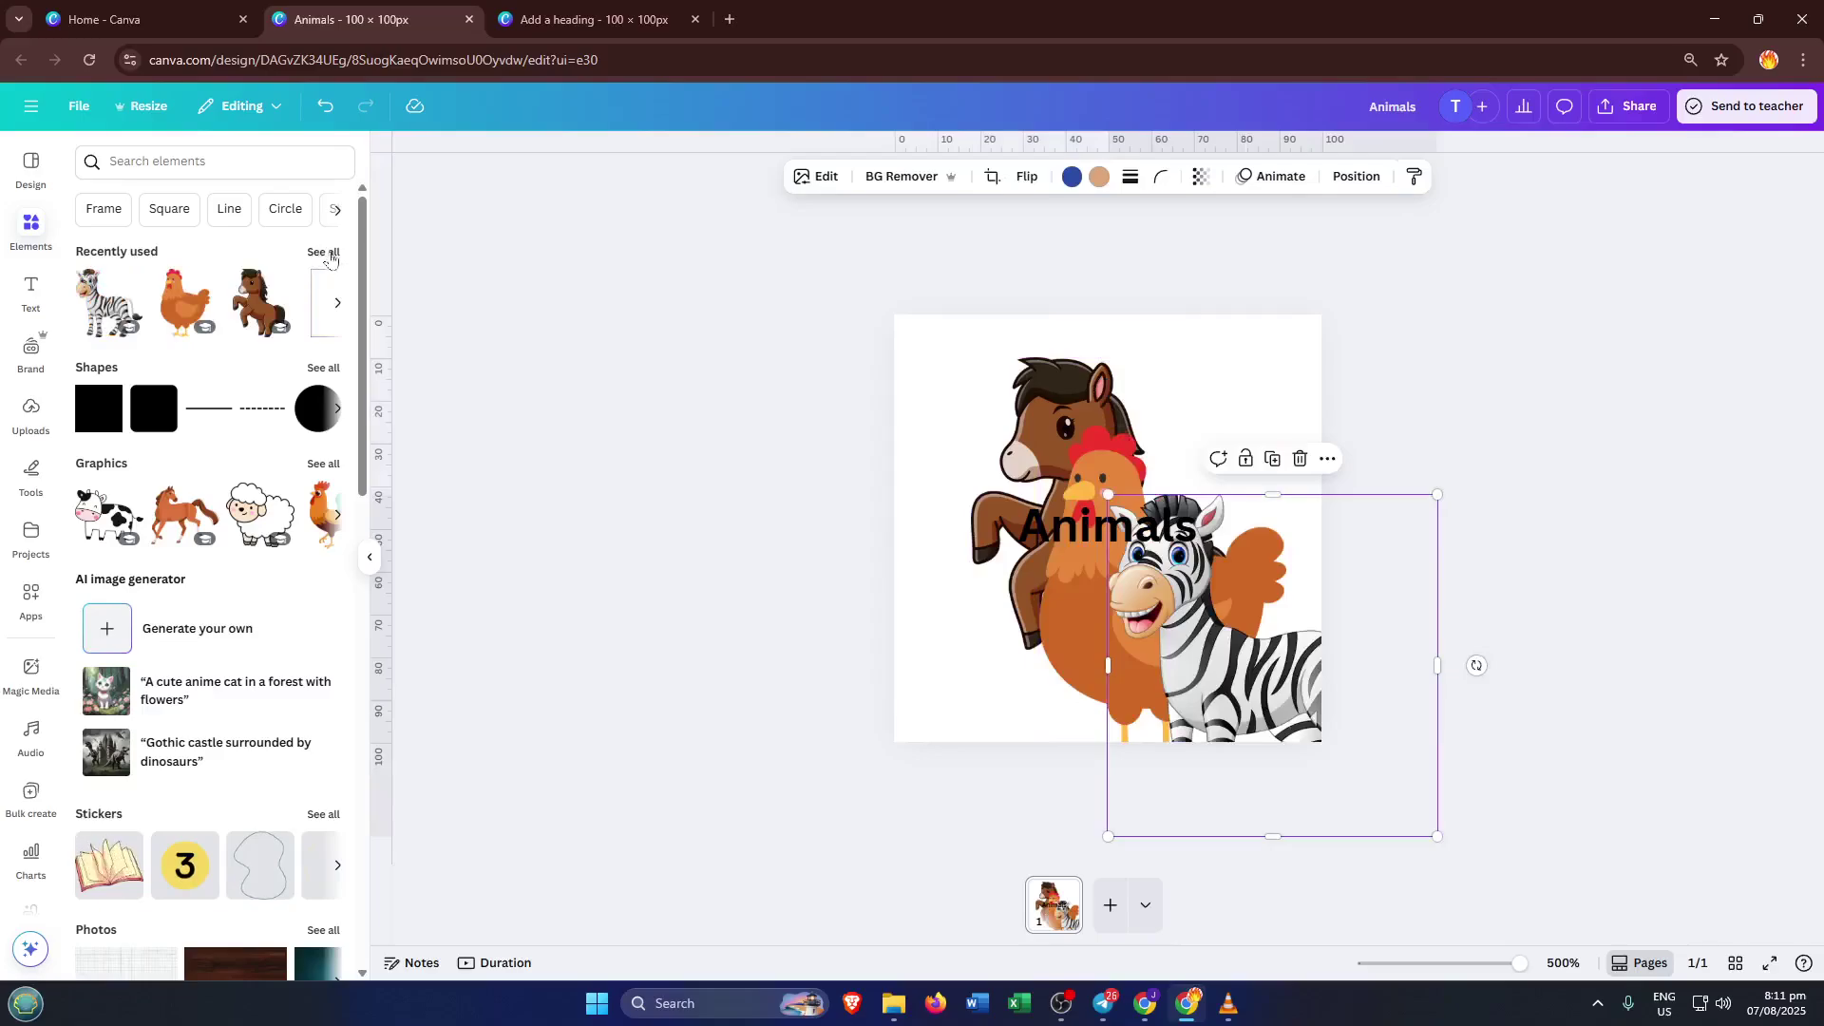
click(328, 252)
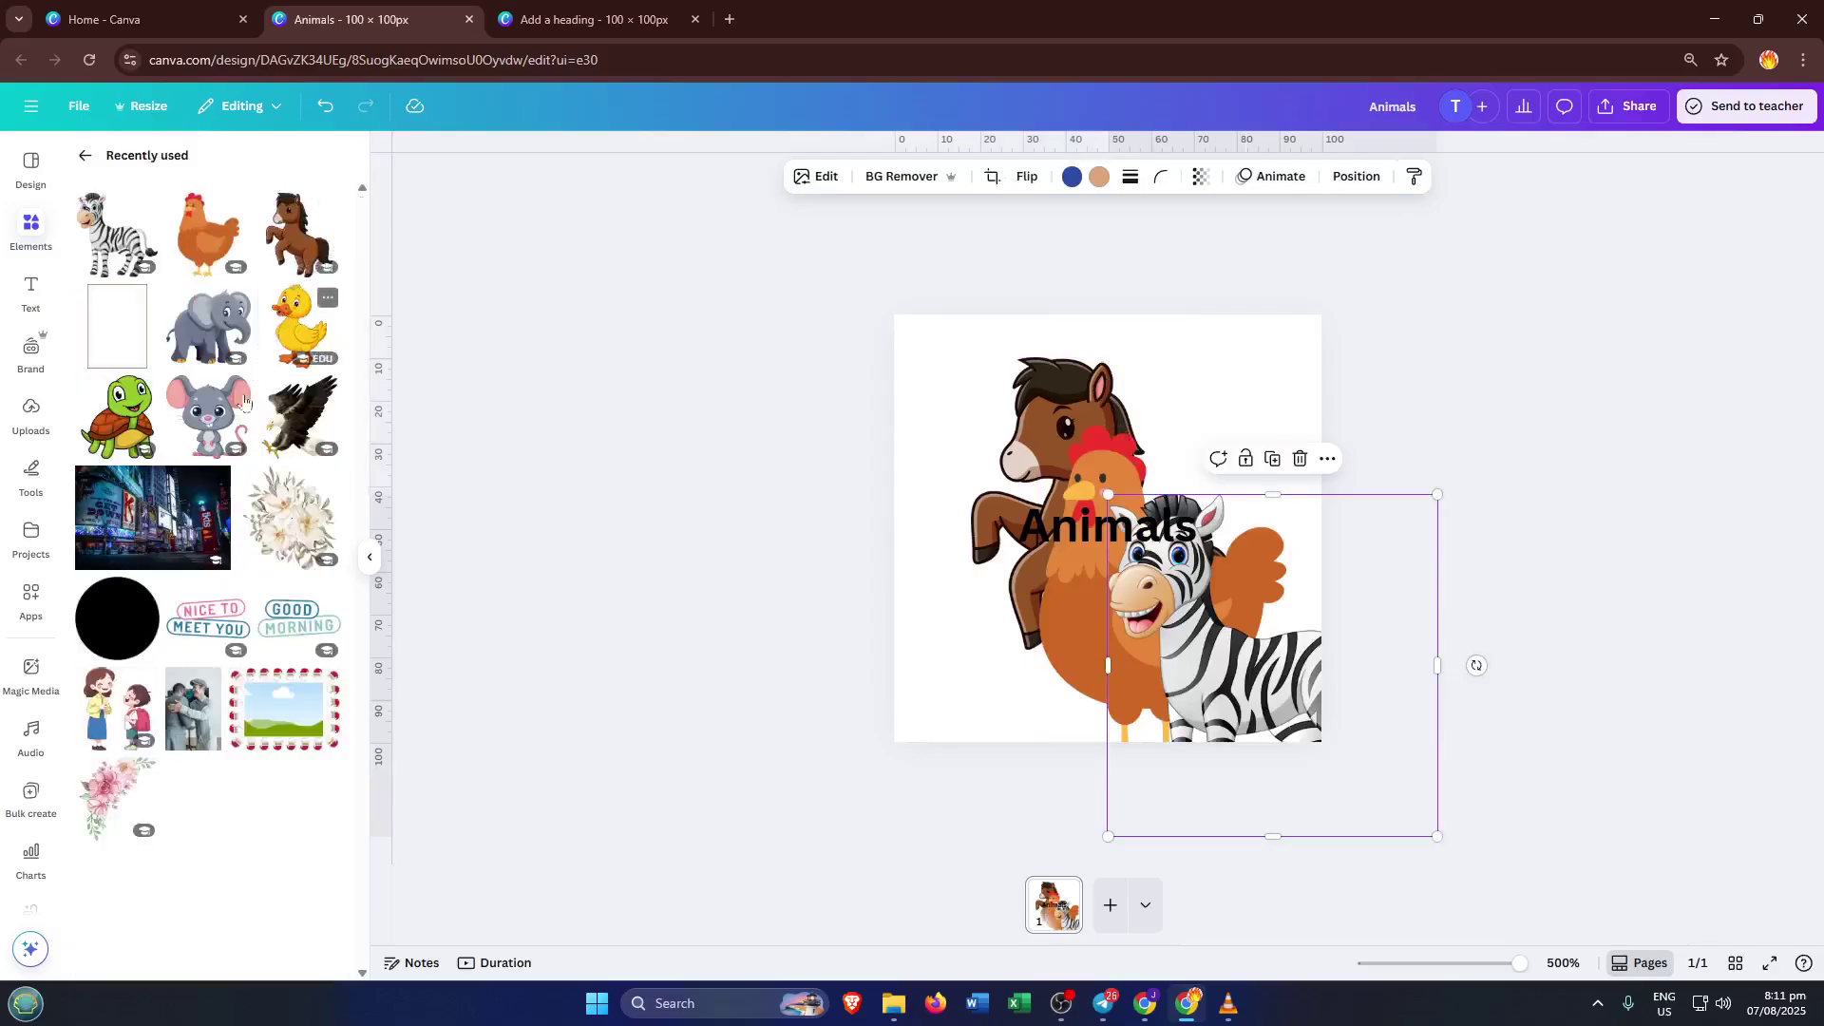
click(225, 330)
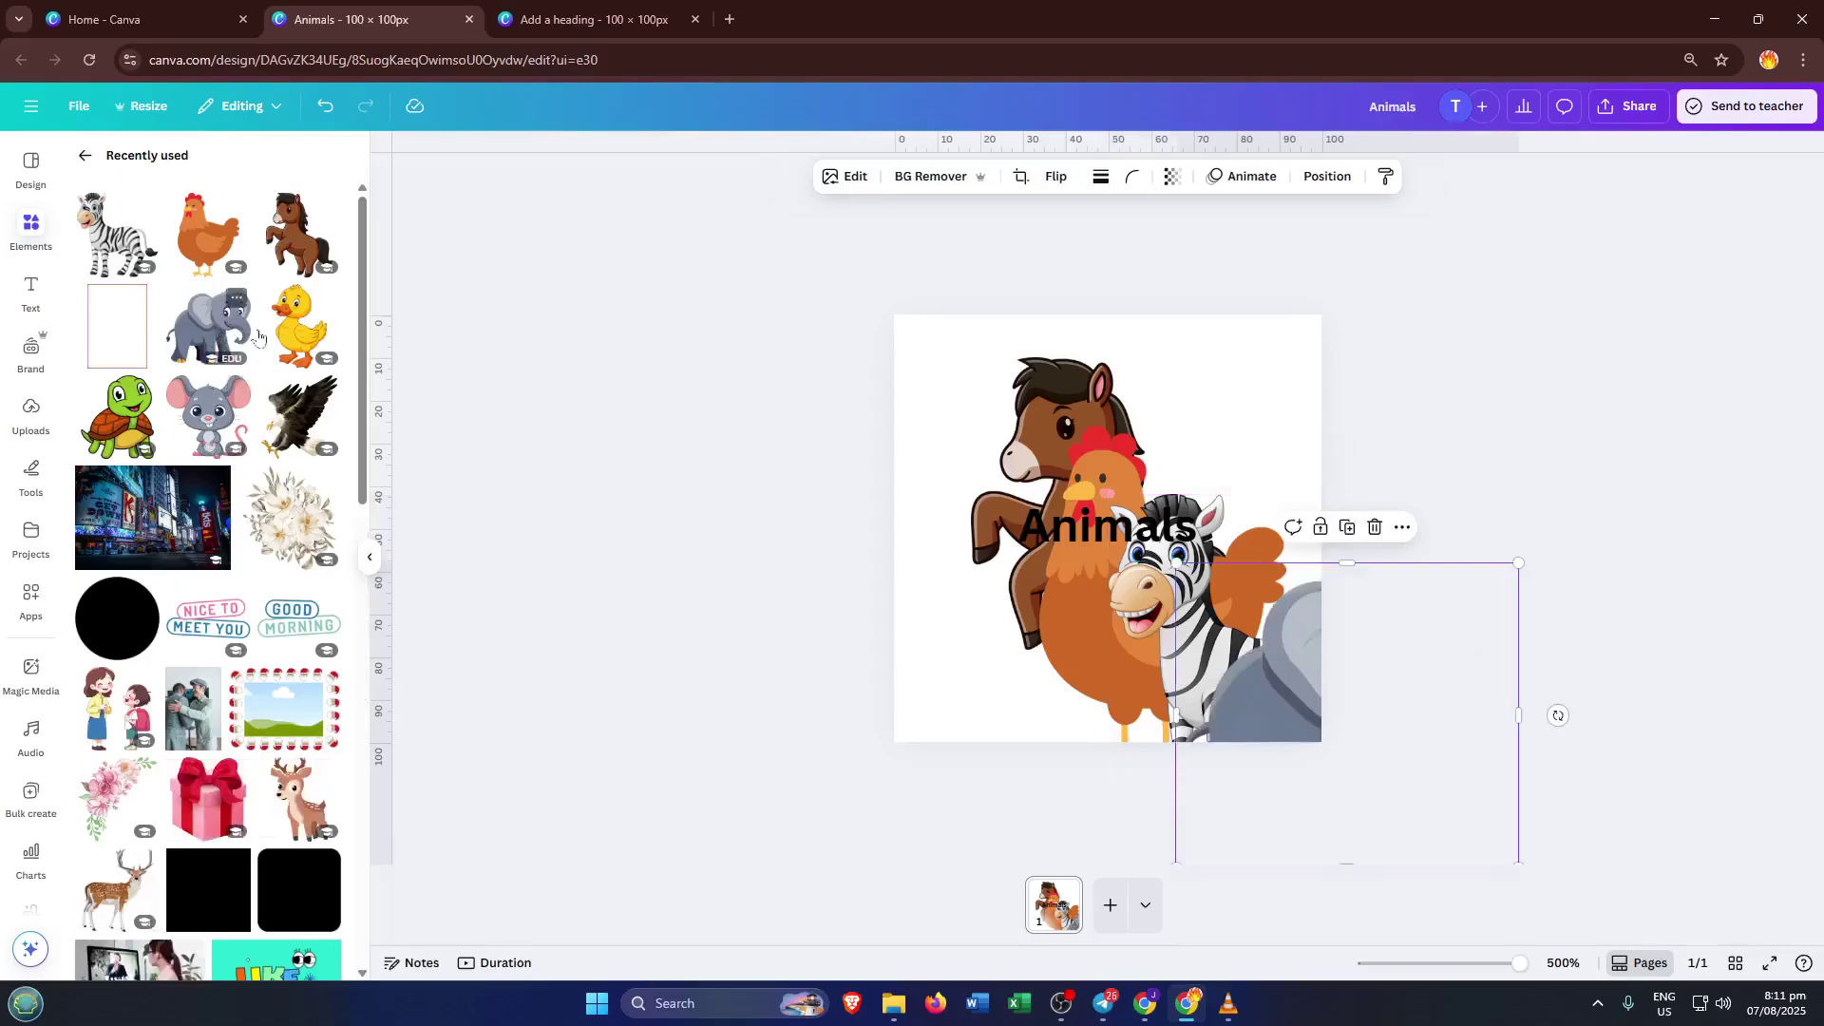
click(302, 340)
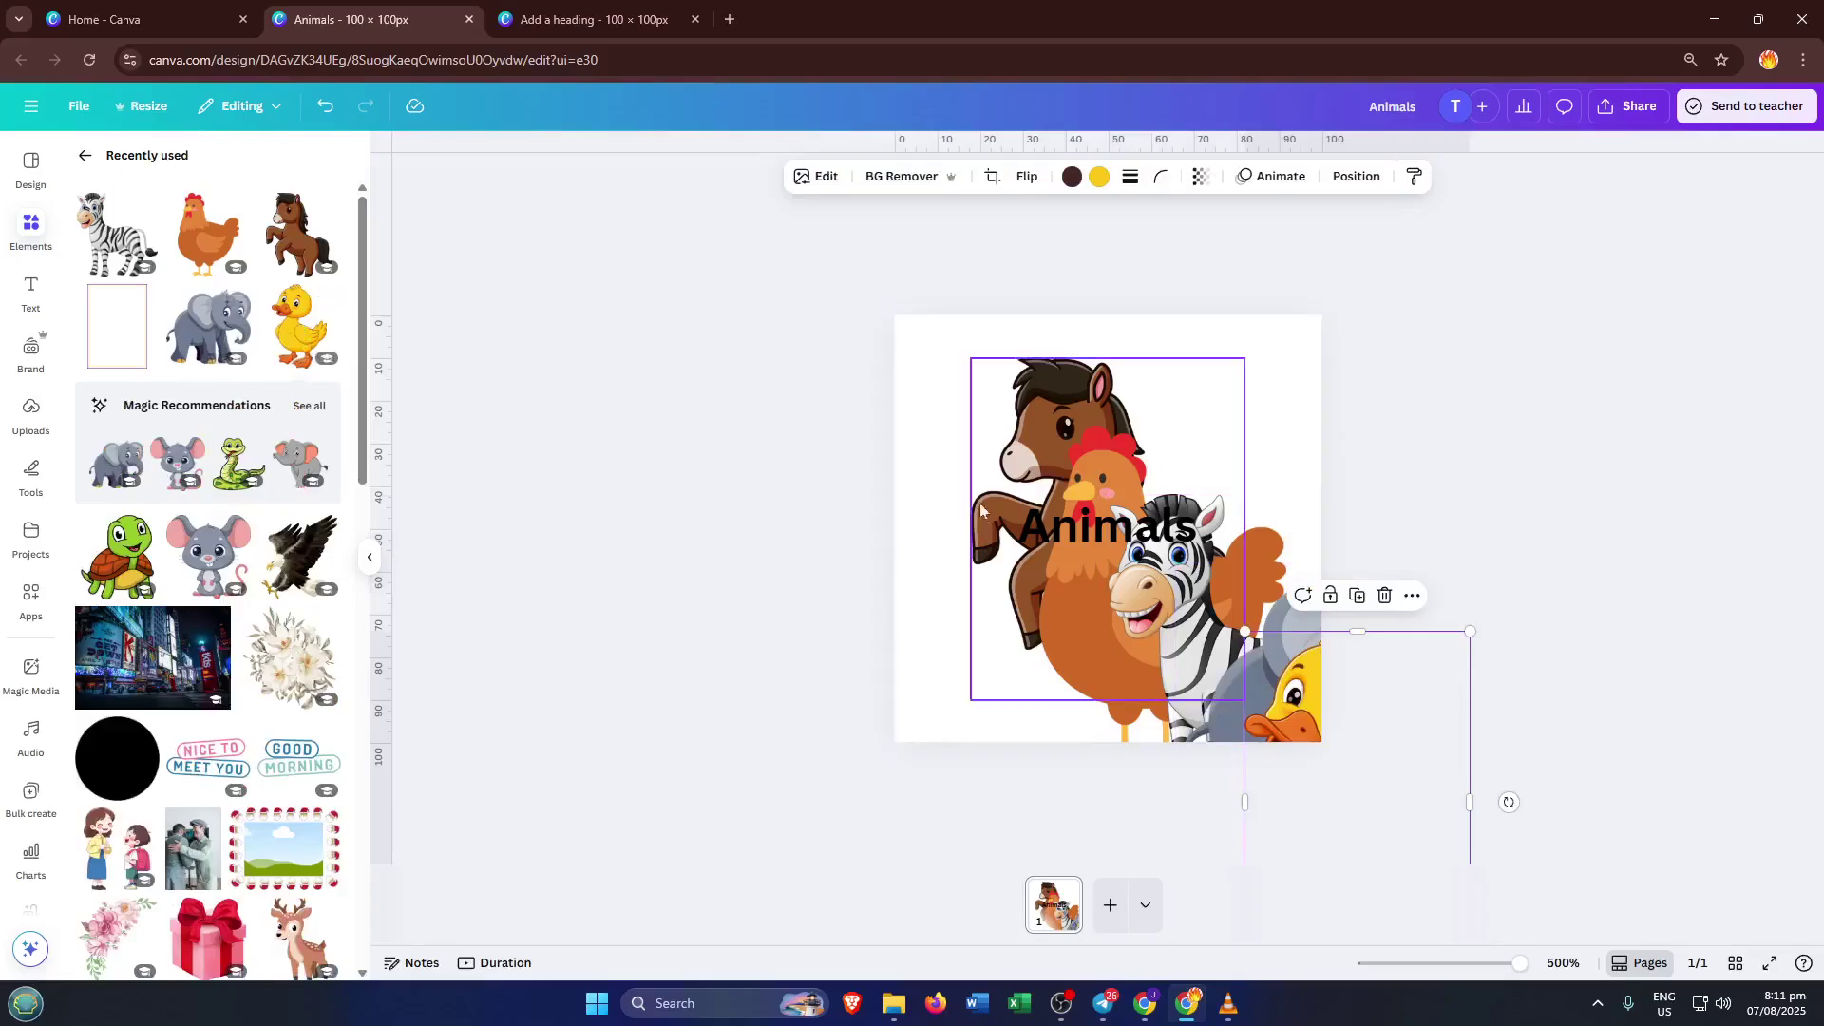
- Move the horse cartoon up and further to the left on the page
click(1086, 429)
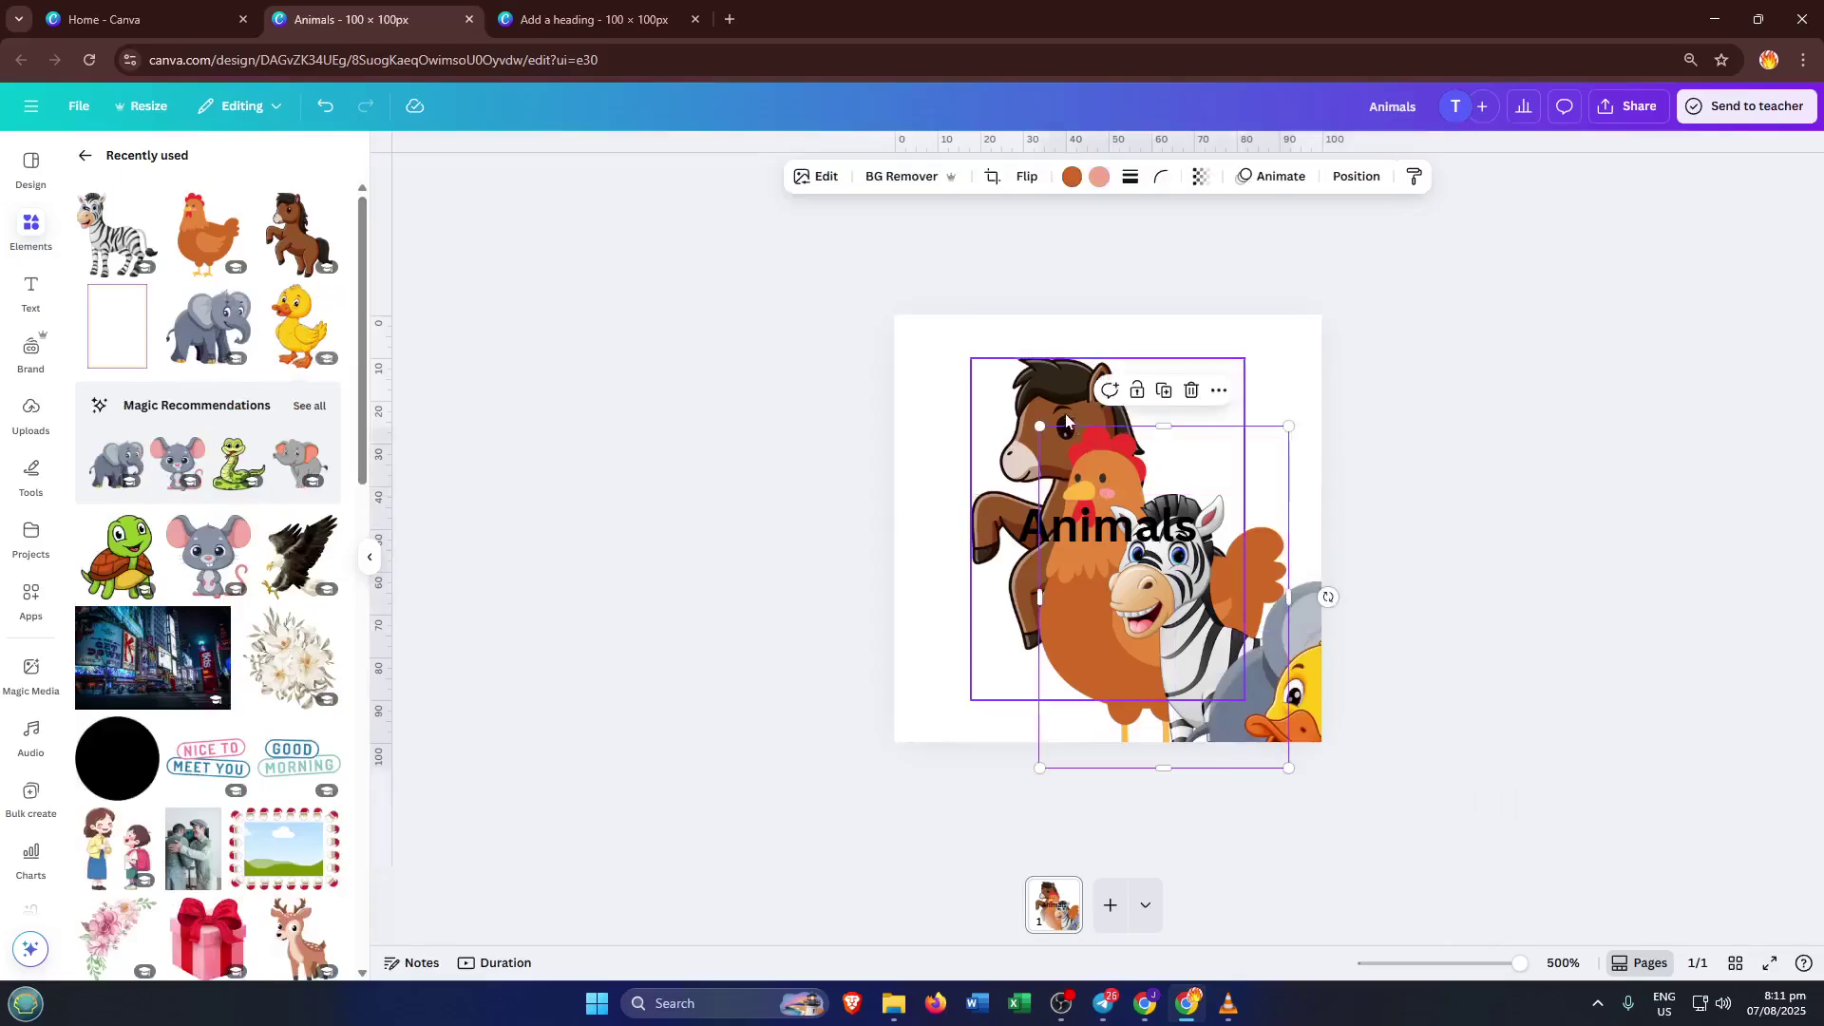
drag(1071, 422, 988, 429)
drag(1131, 532, 1068, 491)
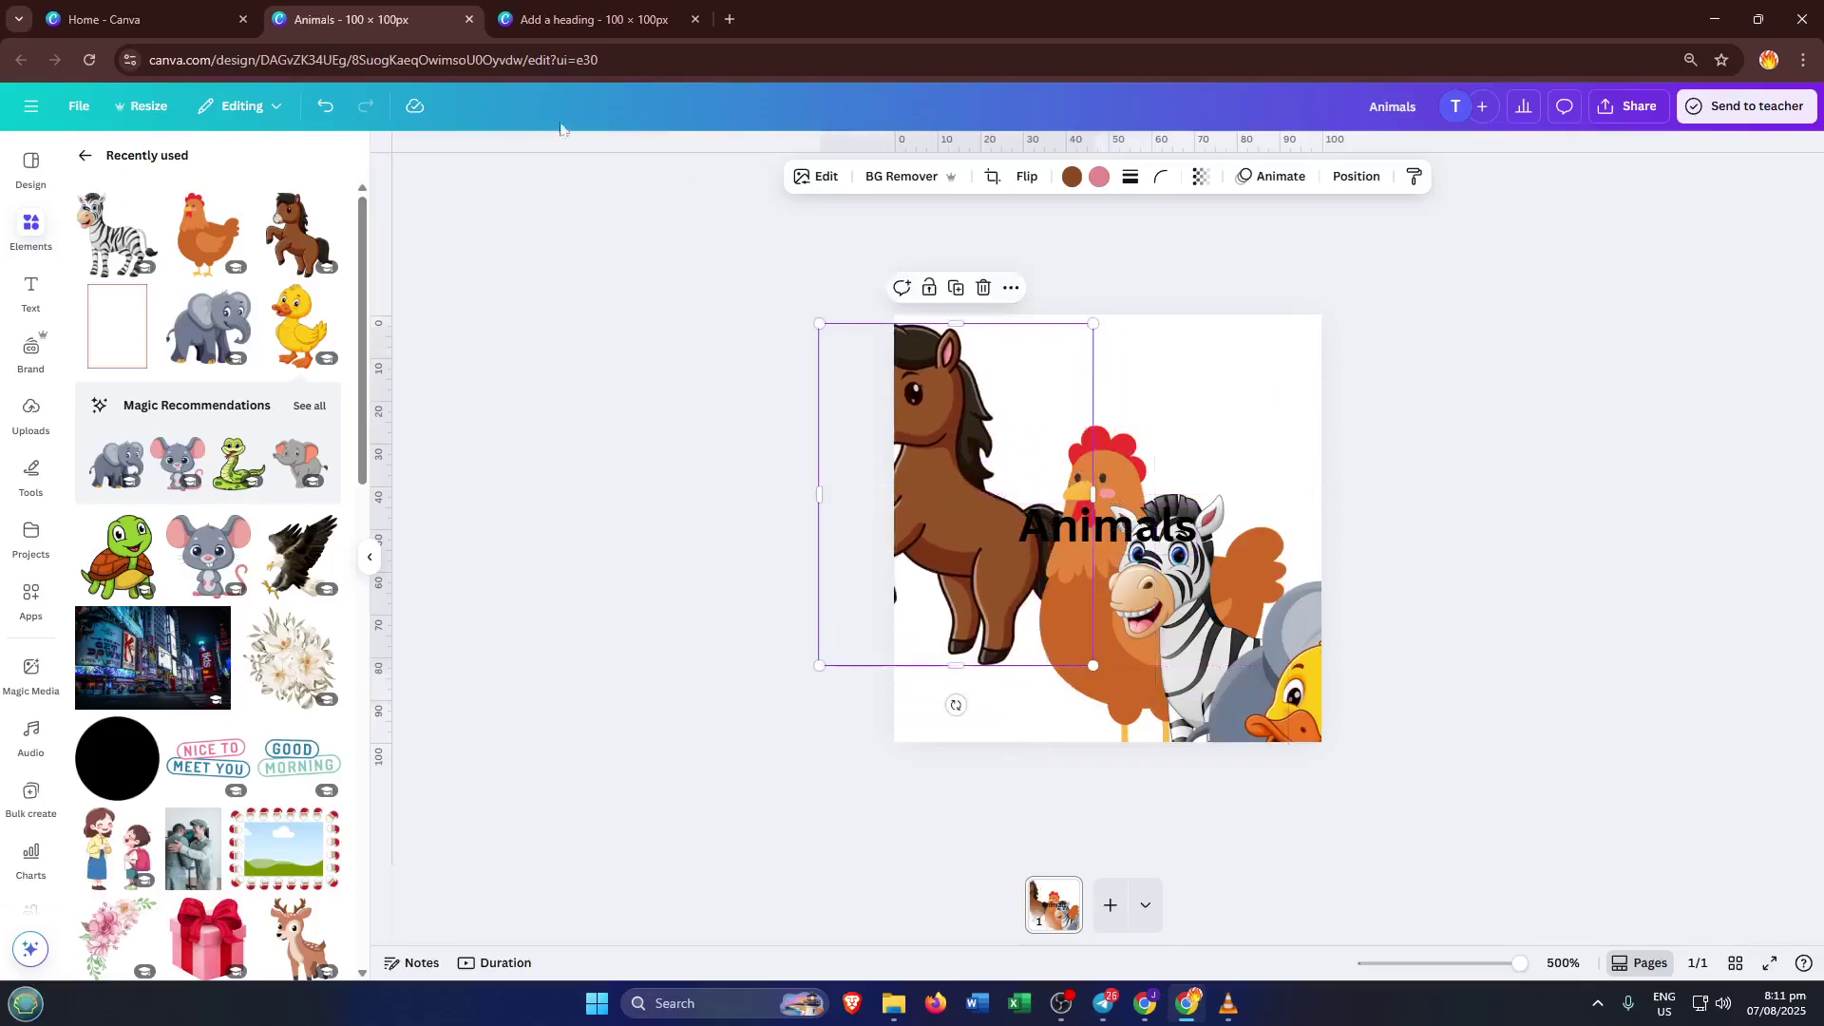
click(589, 19)
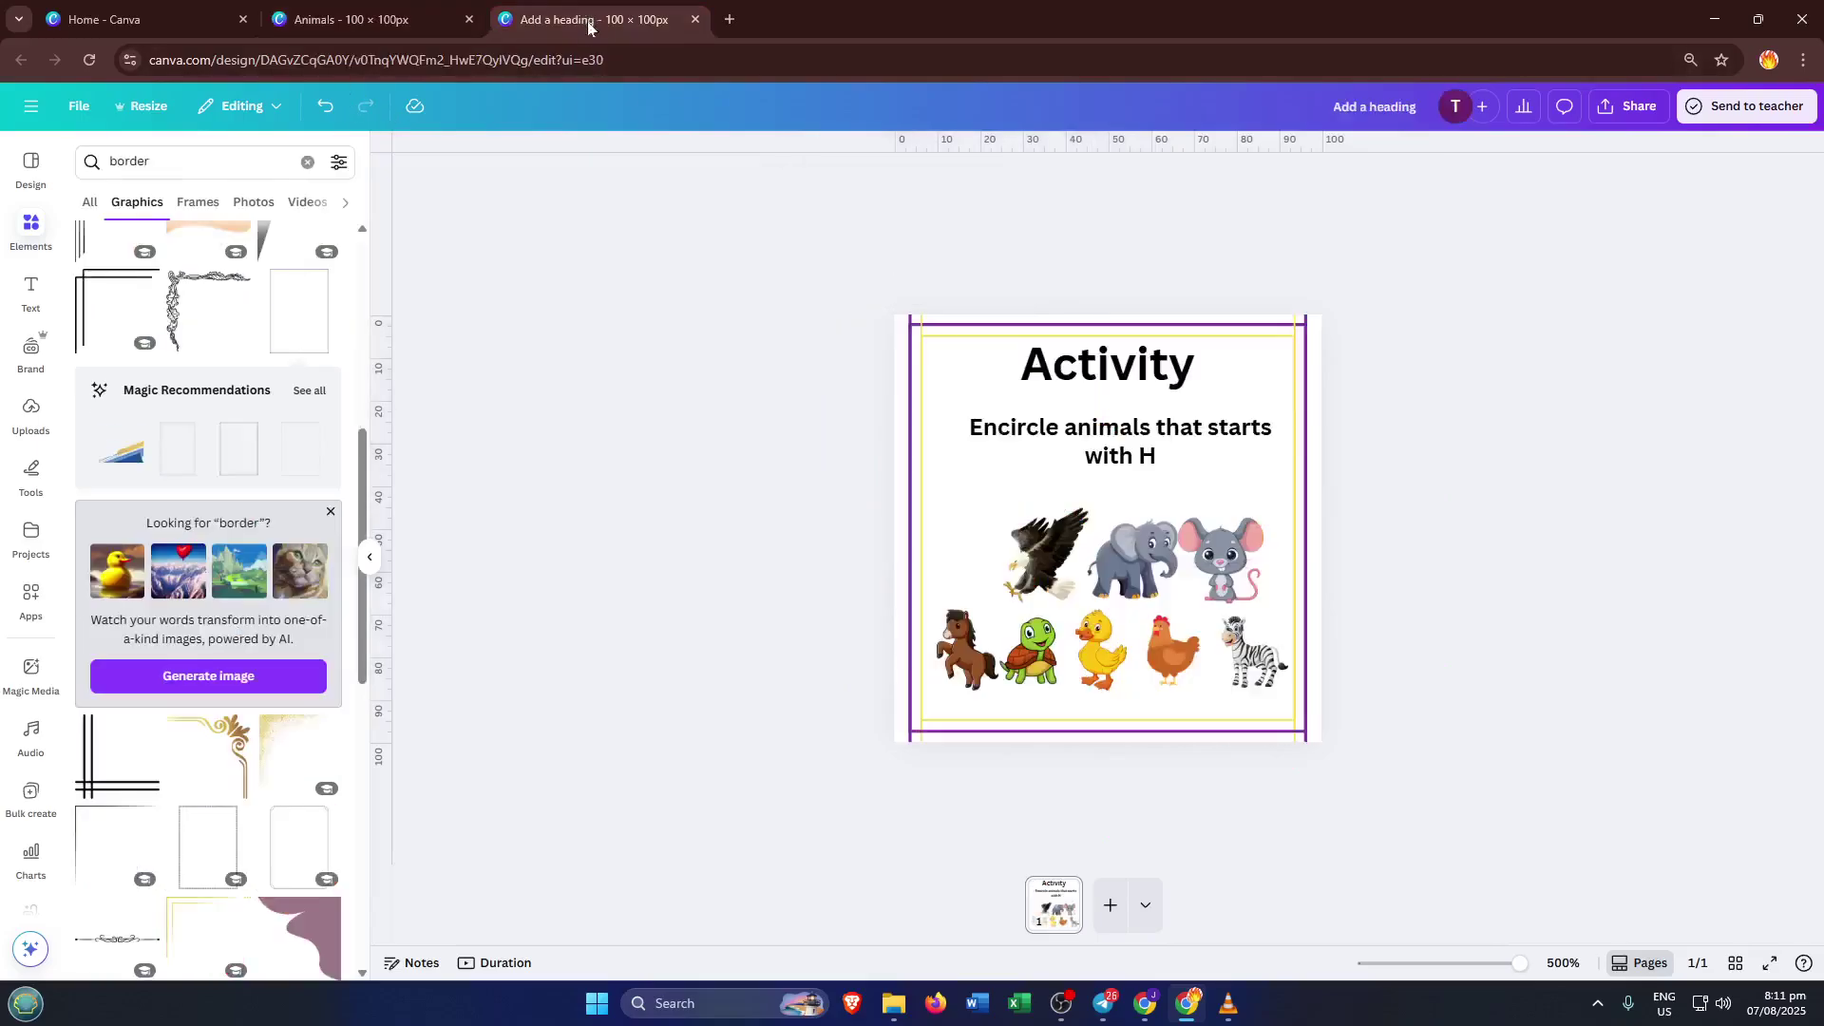
click(1302, 387)
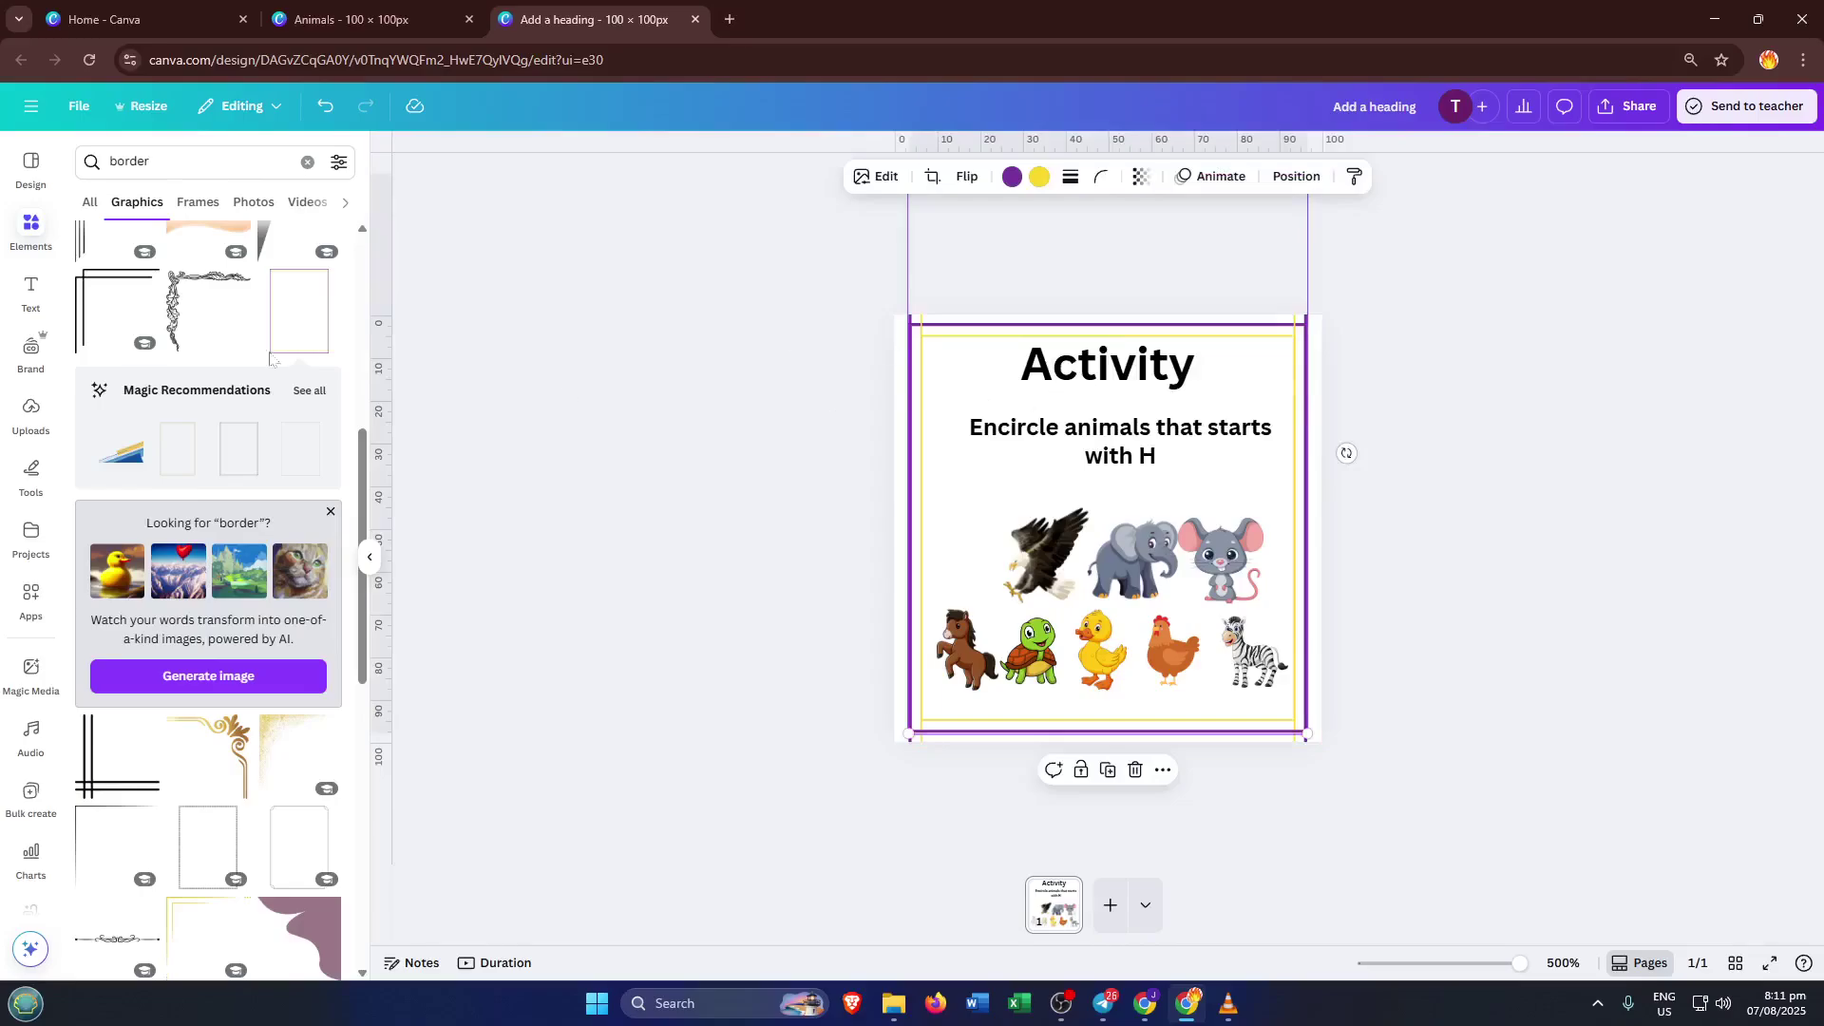
scroll(152, 338, up, 2)
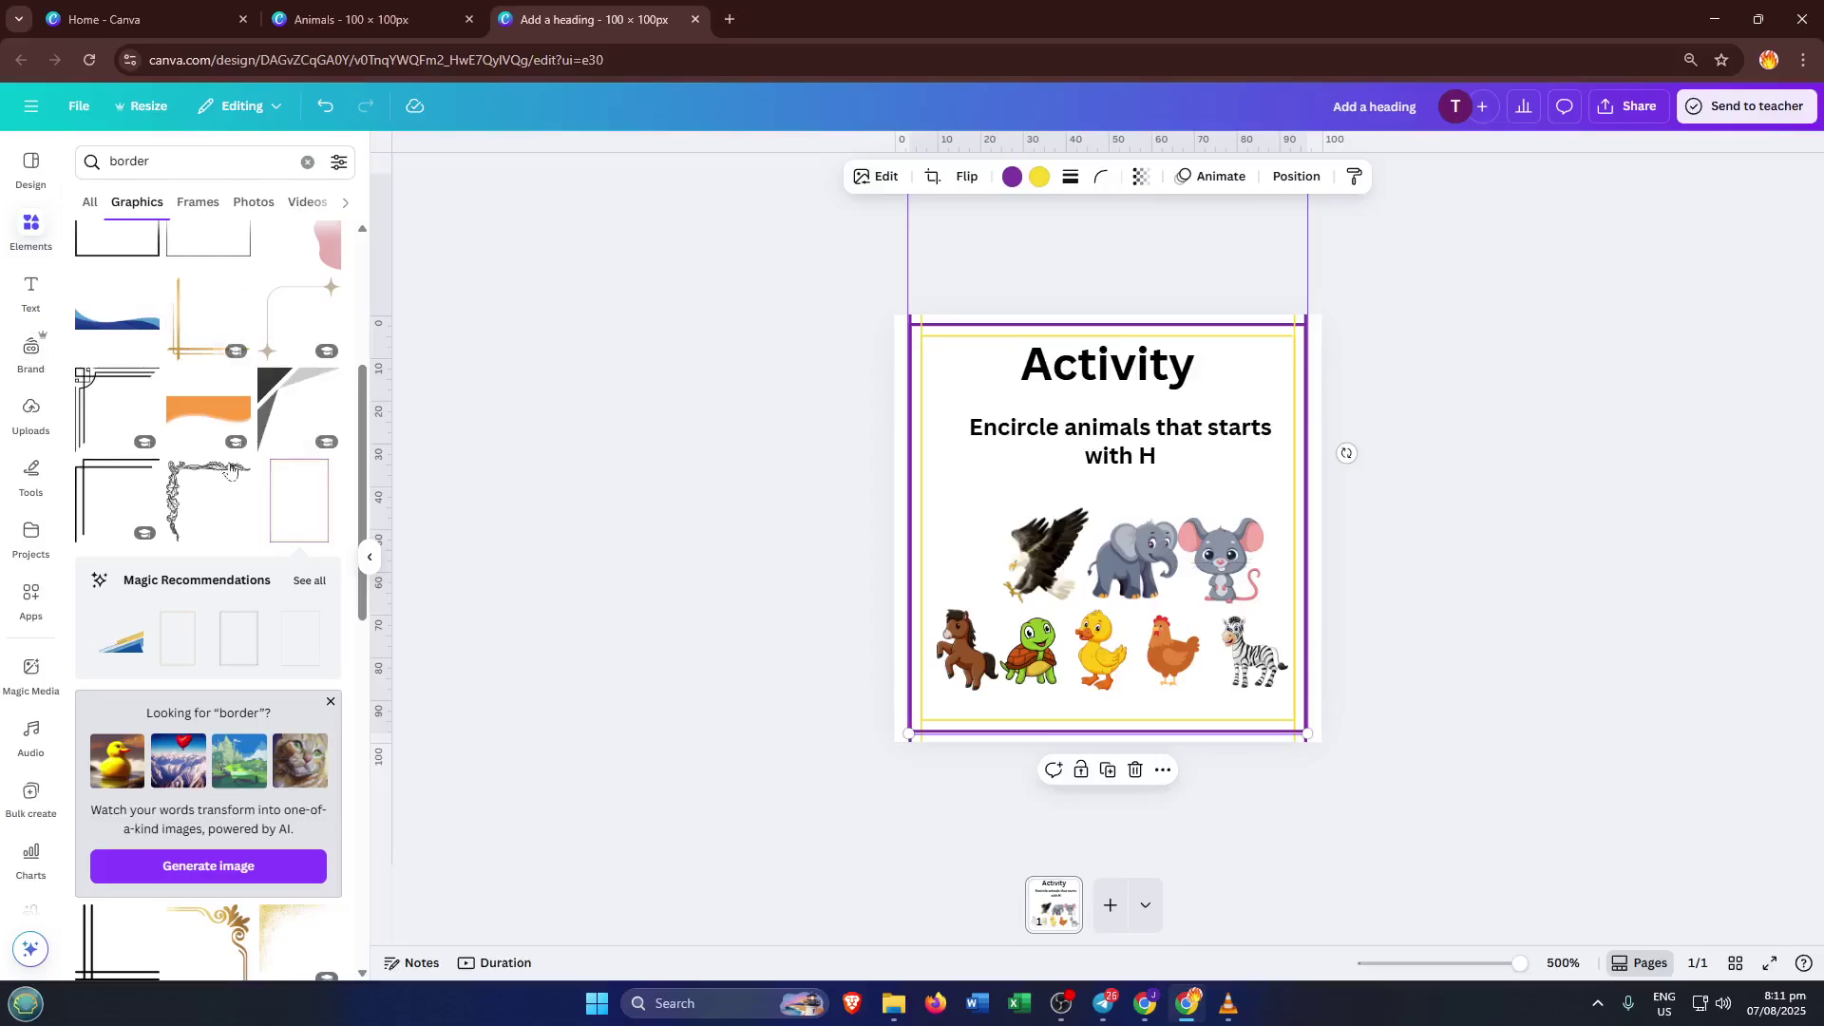
scroll(231, 485, up, 3)
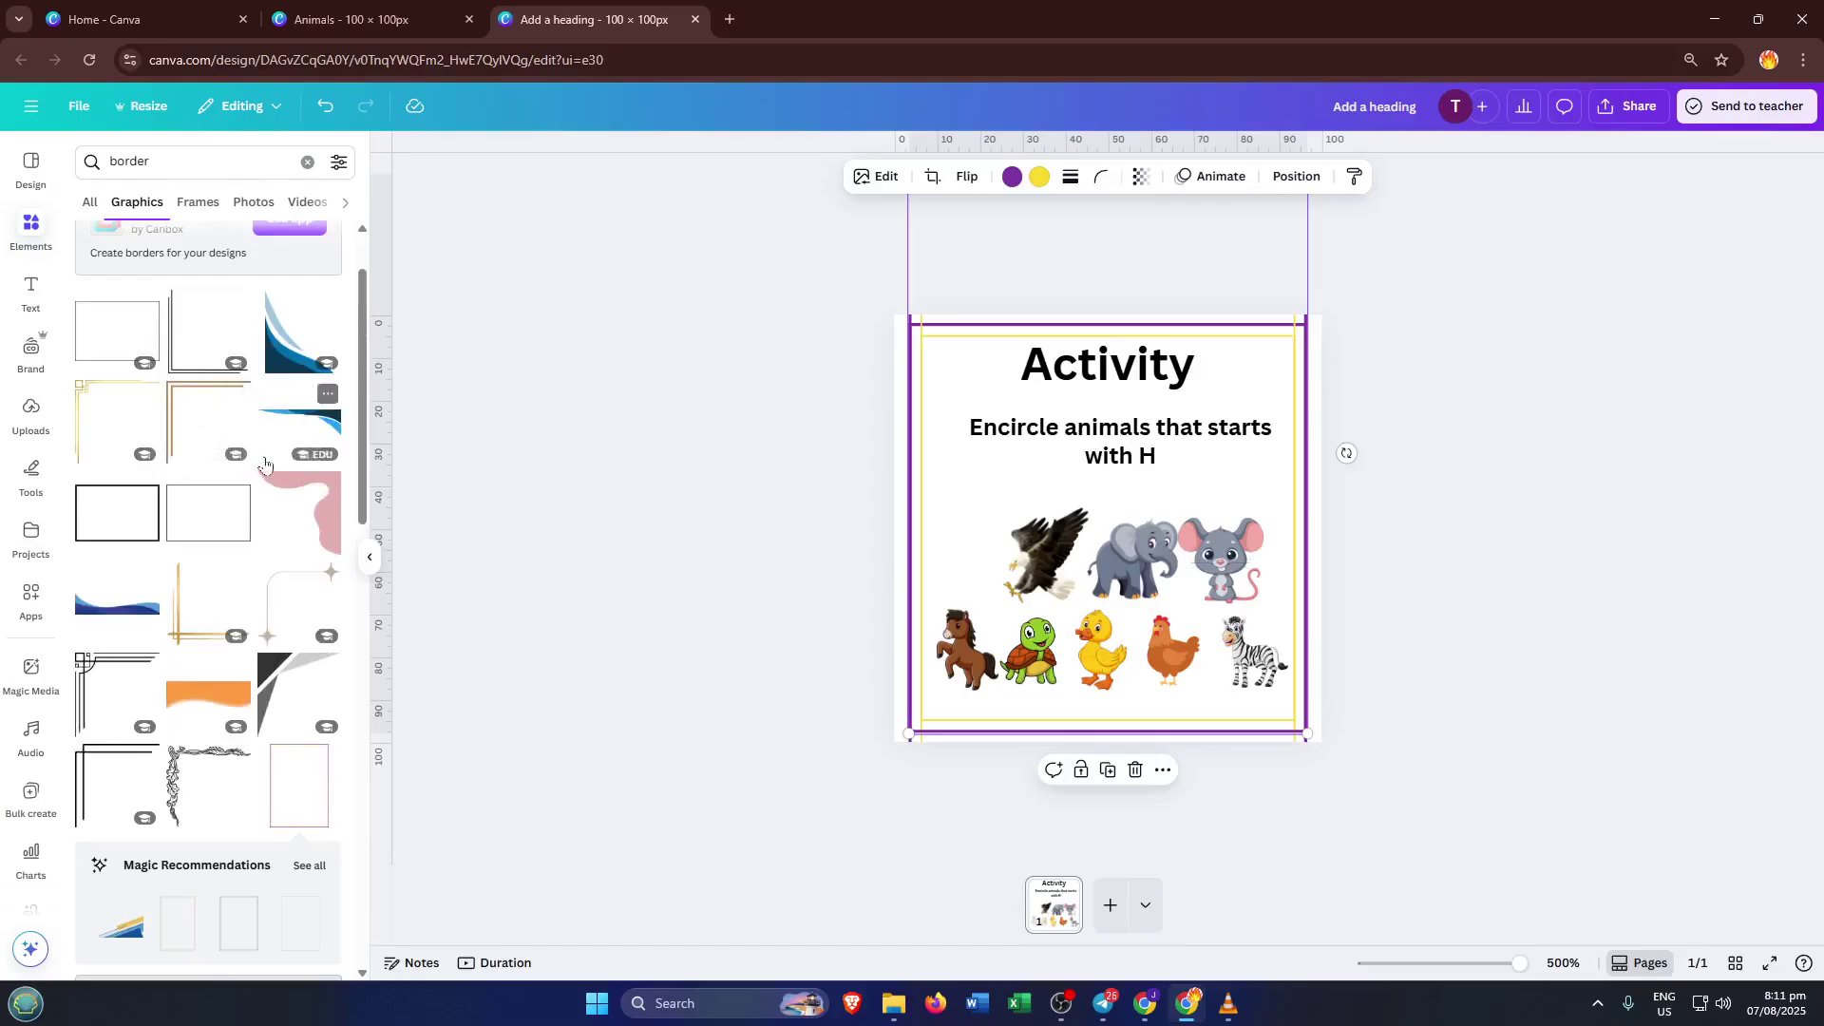
scroll(276, 428, up, 1)
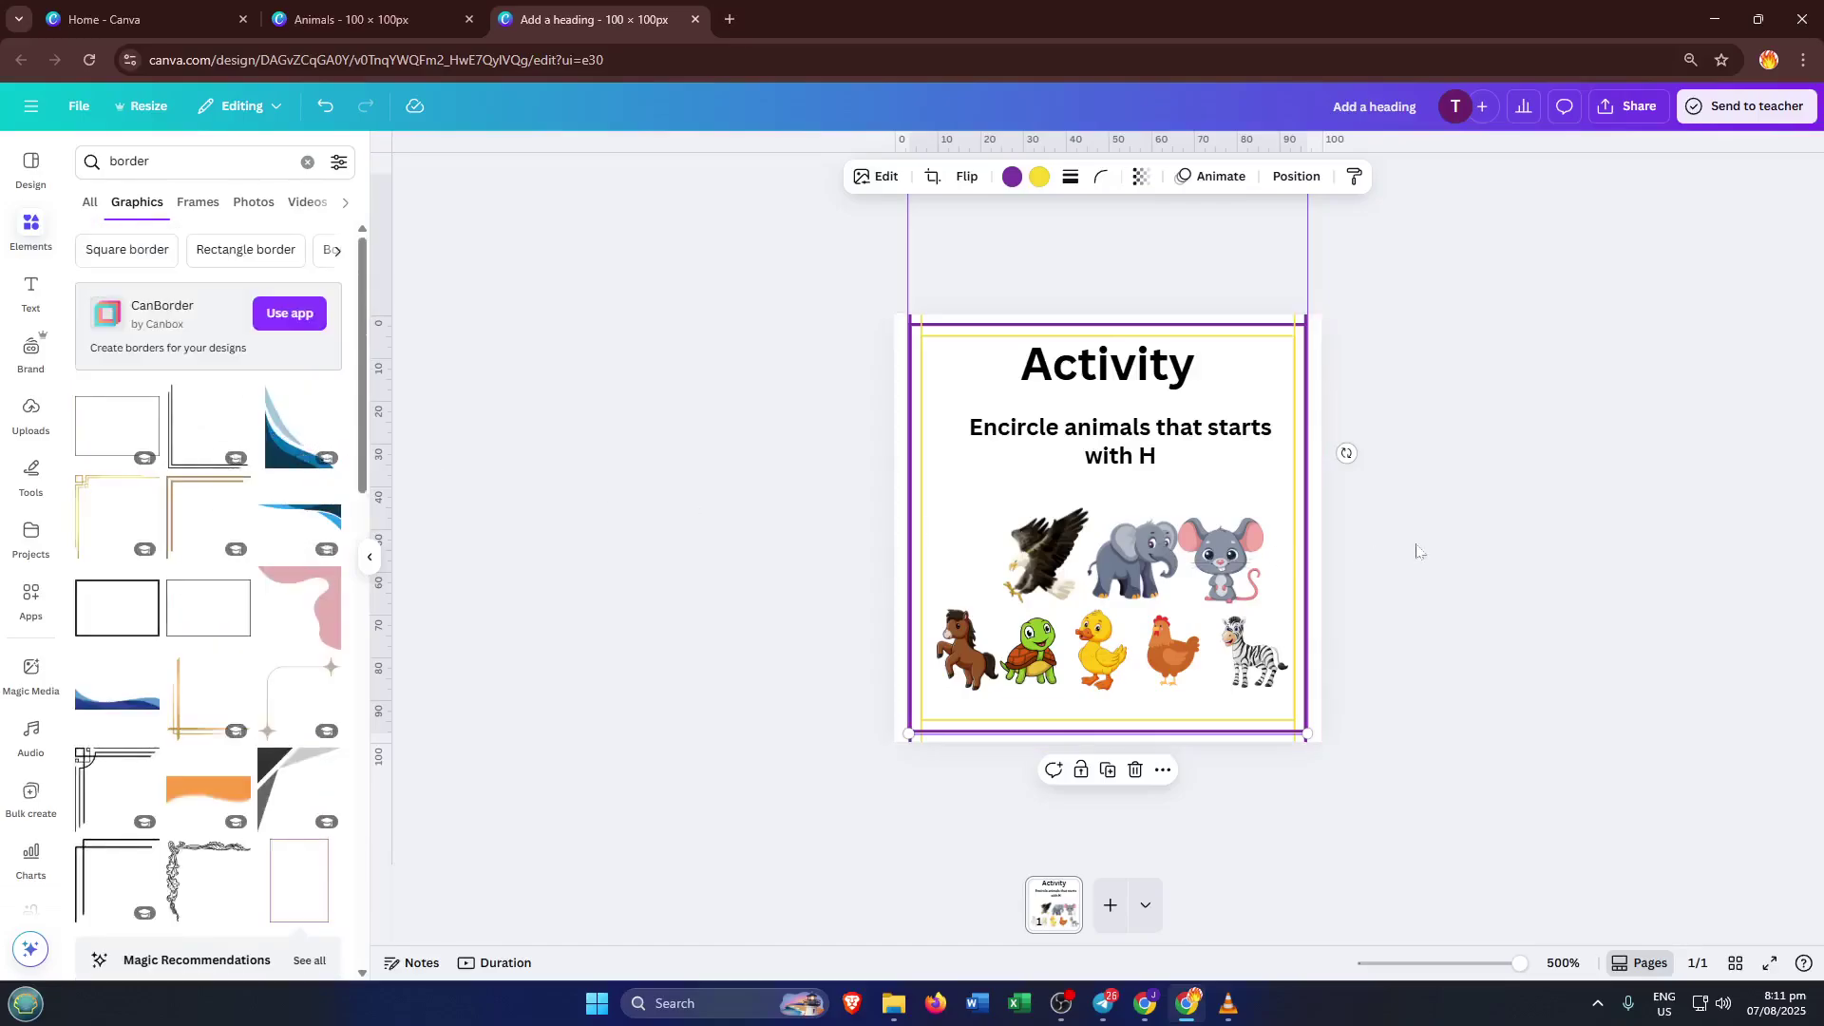
click(1512, 522)
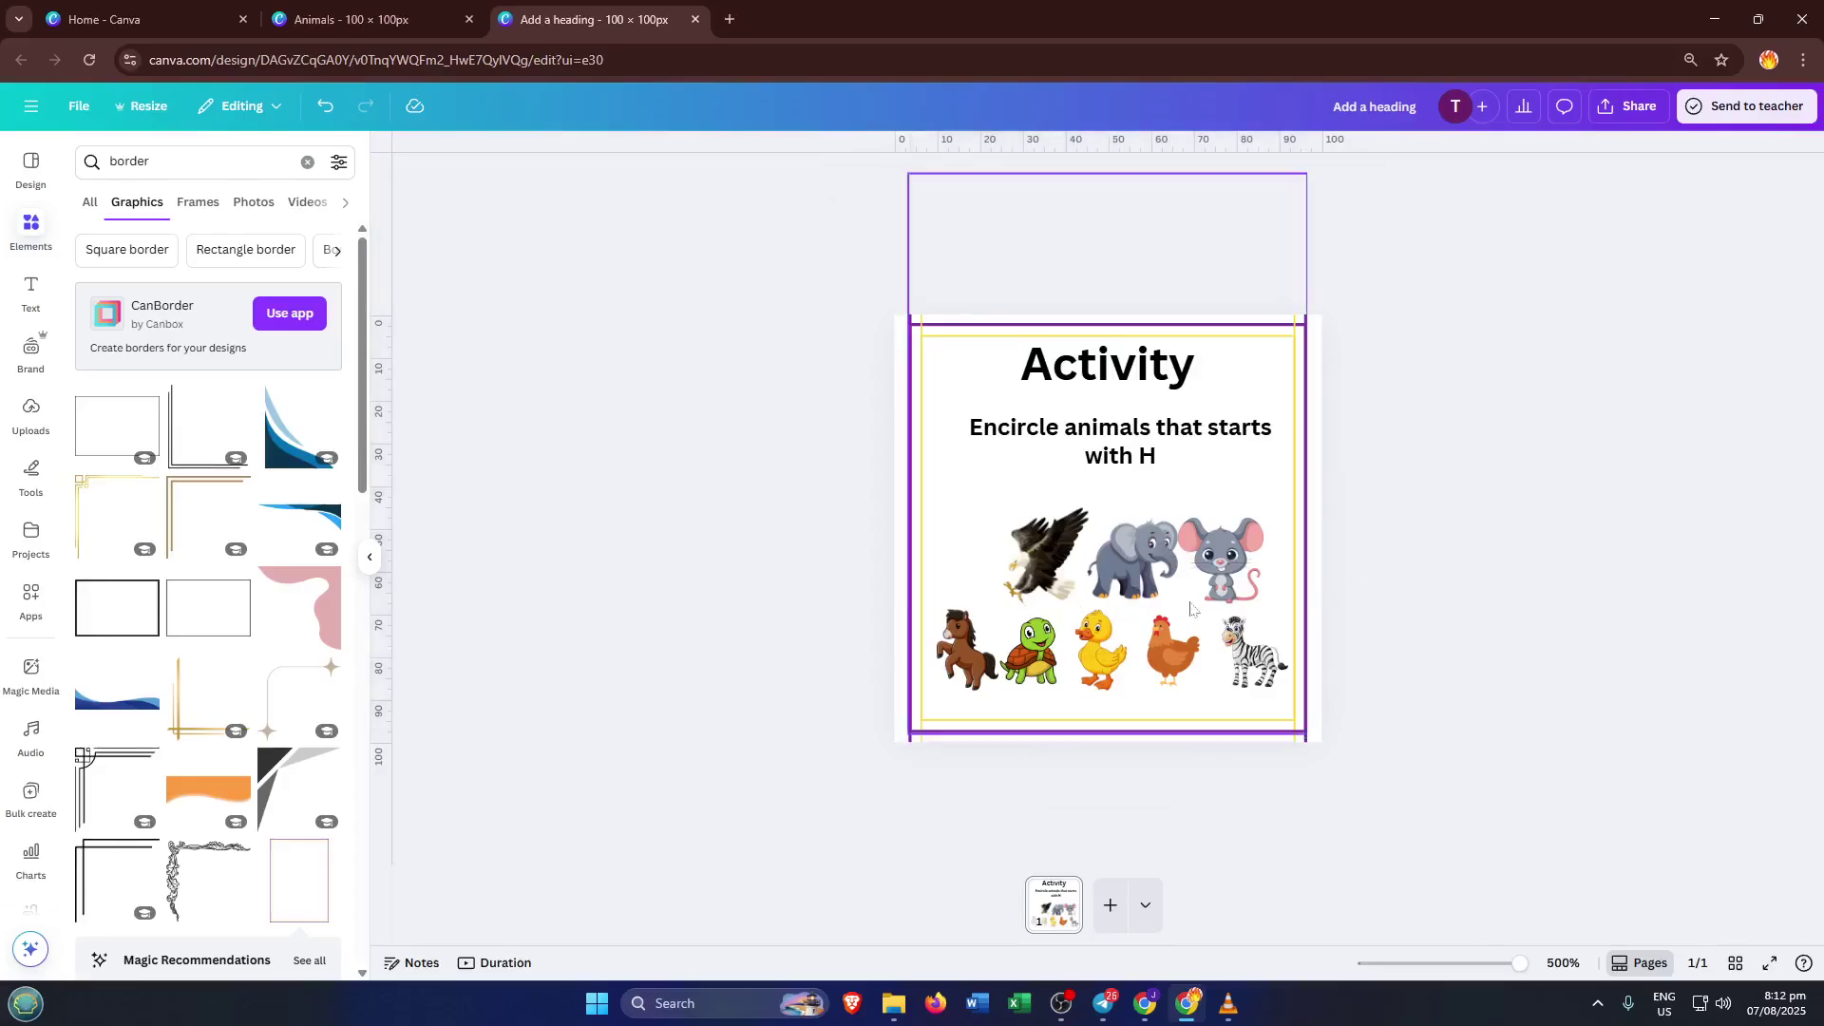
click(1274, 538)
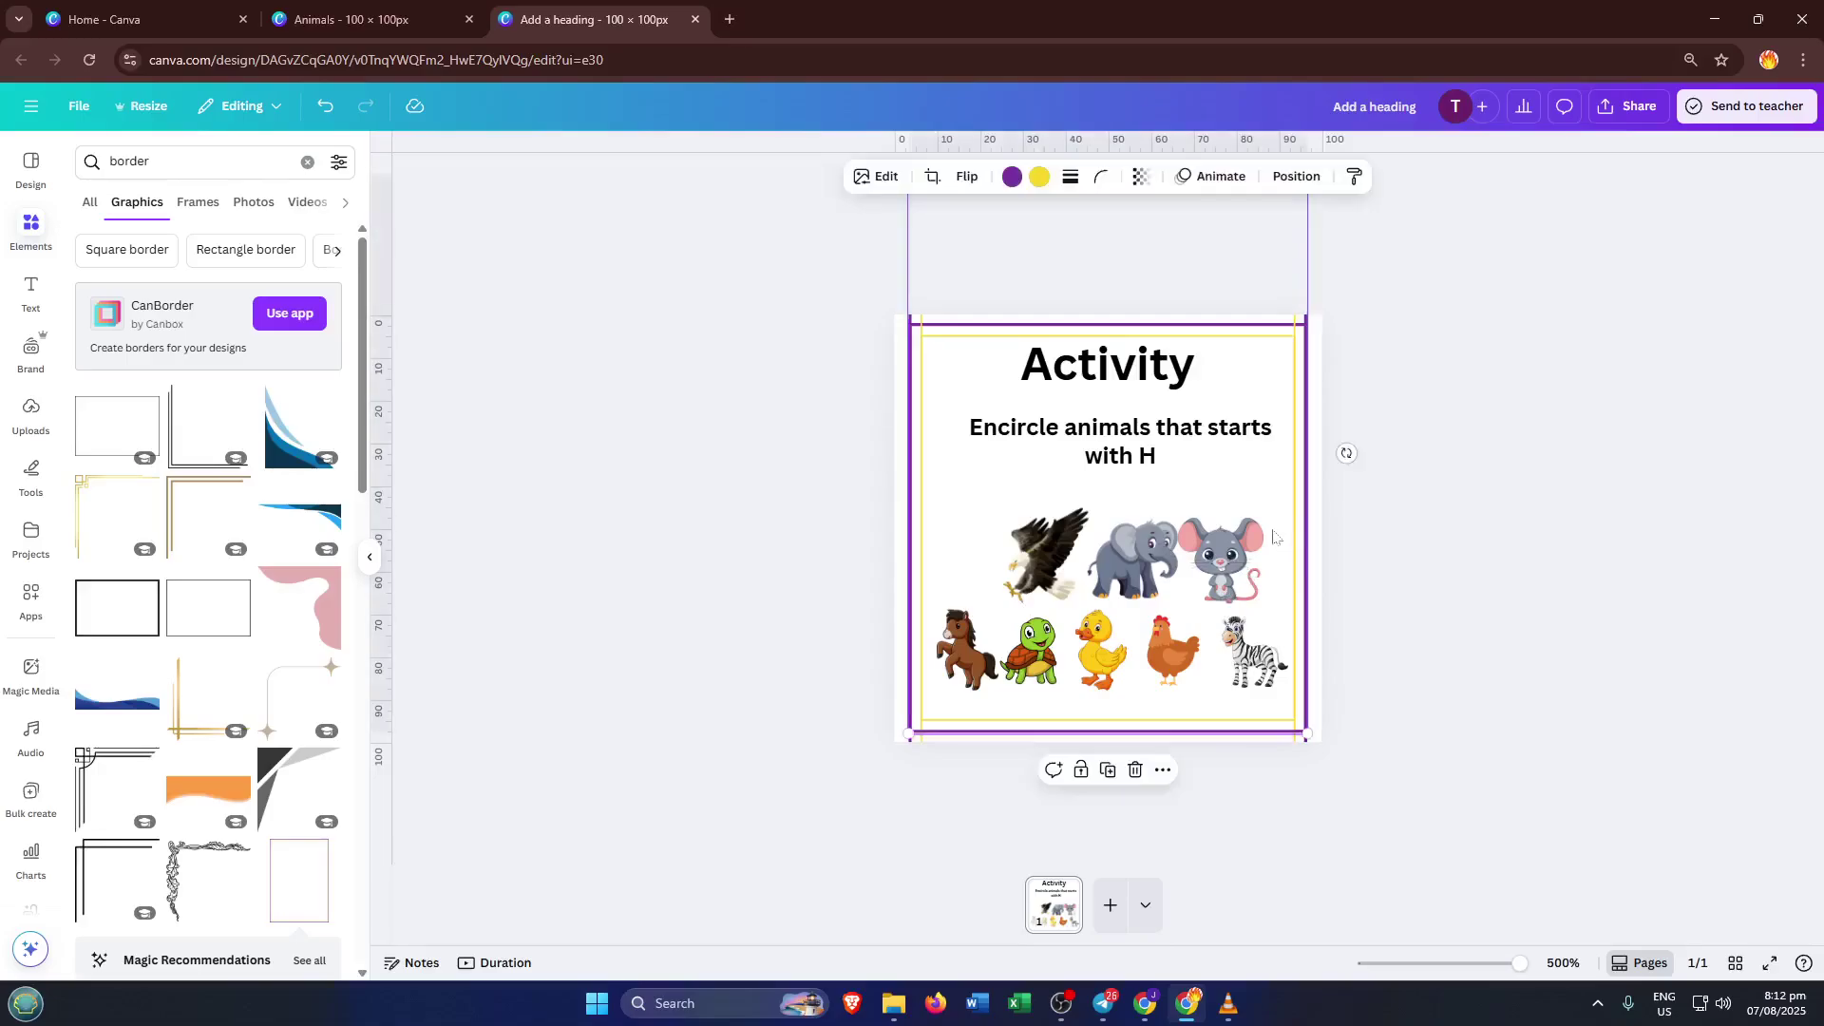
- Try teal-yellow and yellow-orange gradients, then settle on a pale yellow-pink page background
click(1314, 521)
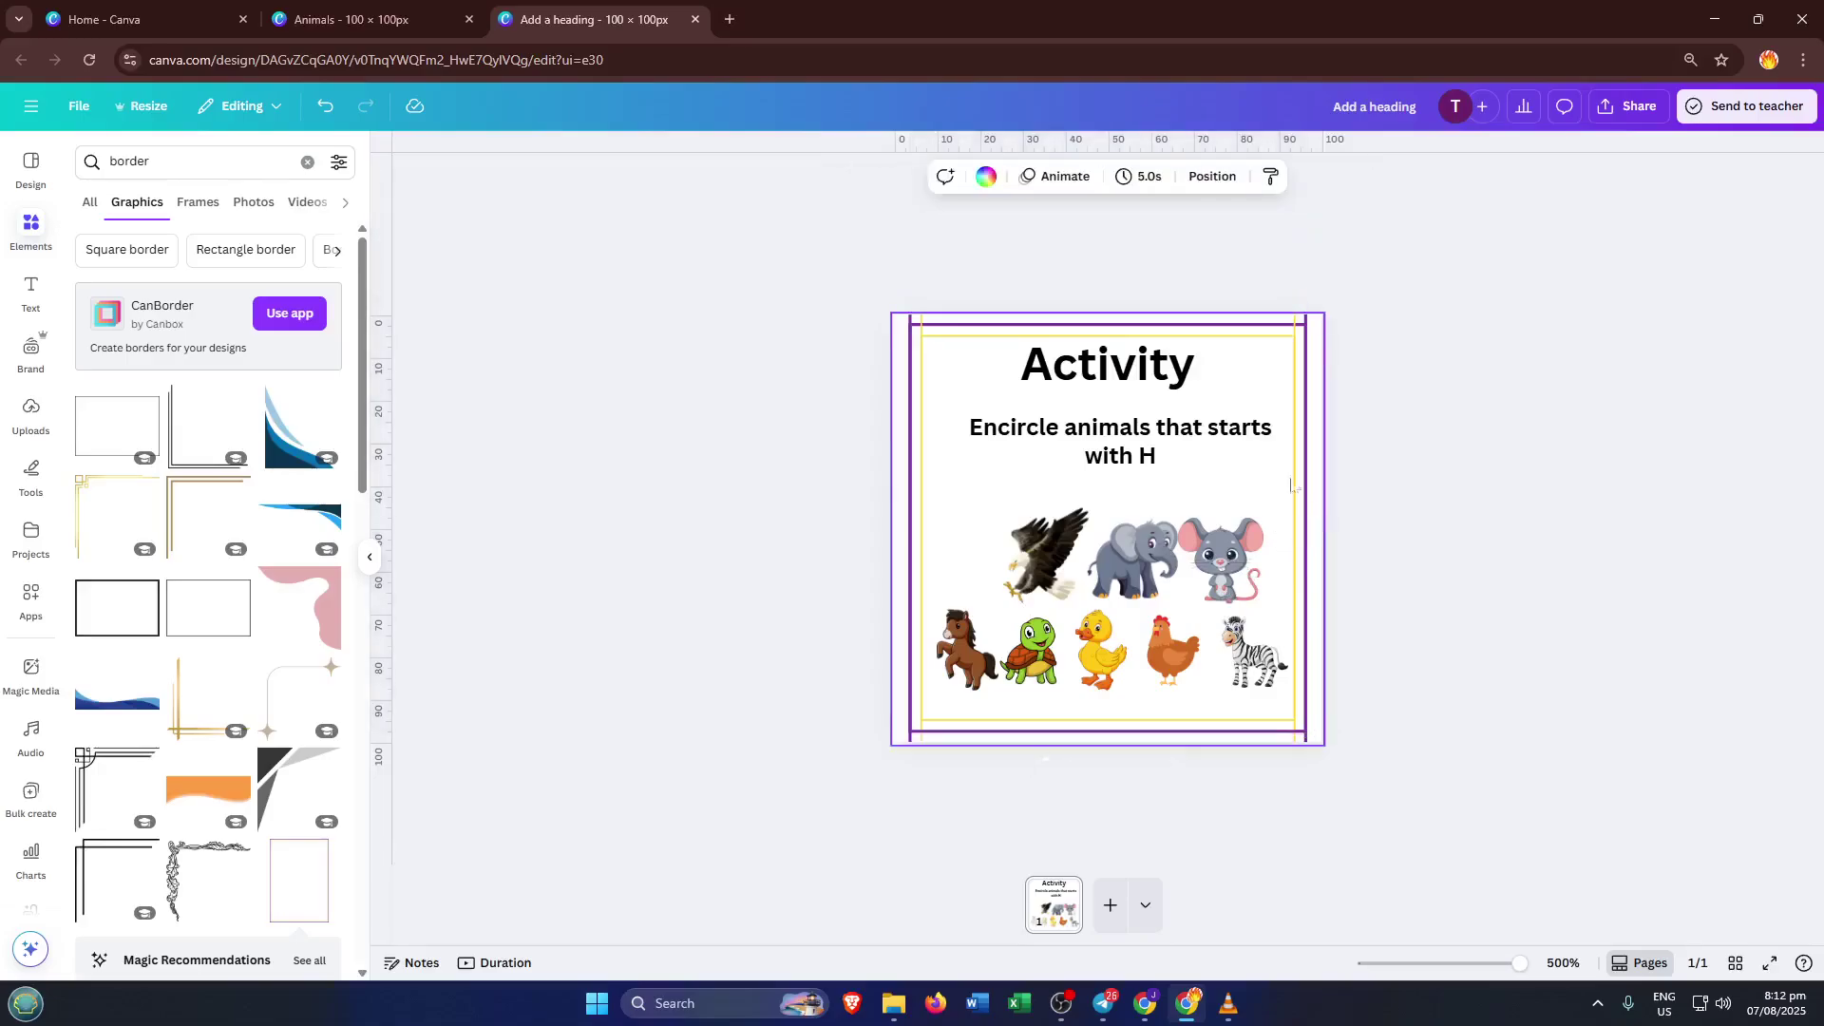
click(987, 179)
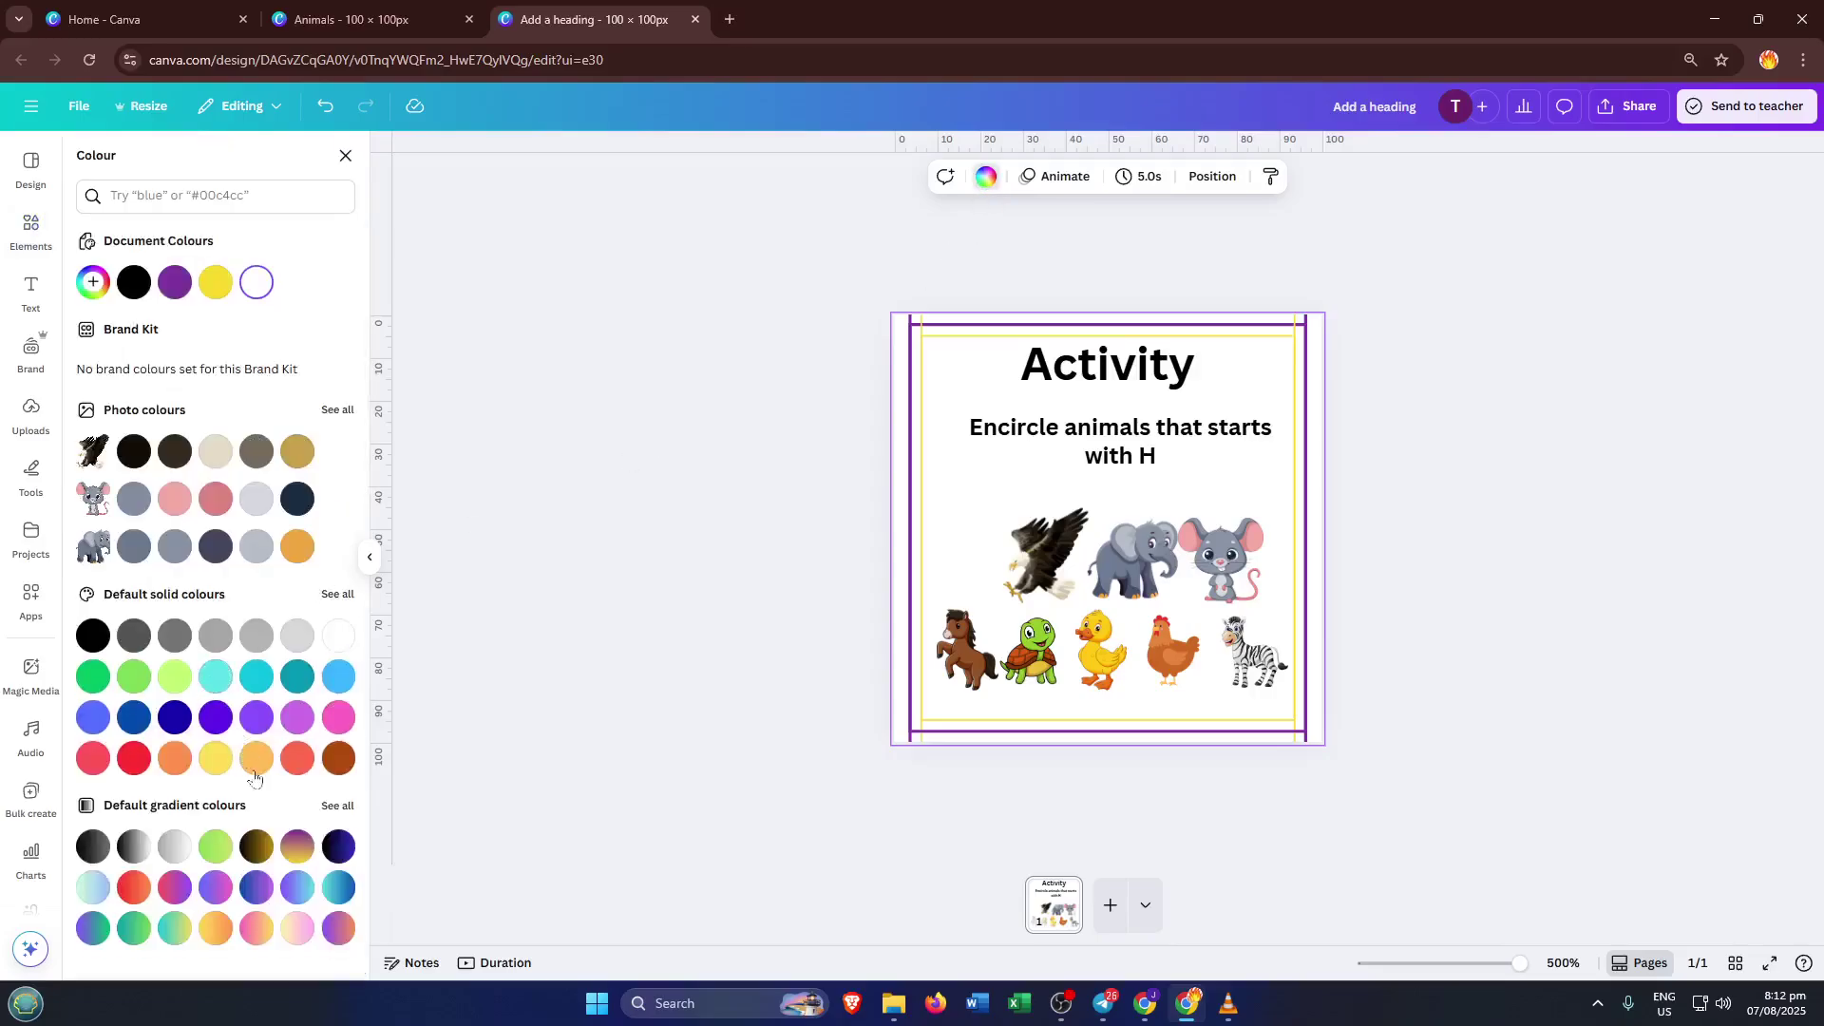
click(175, 928)
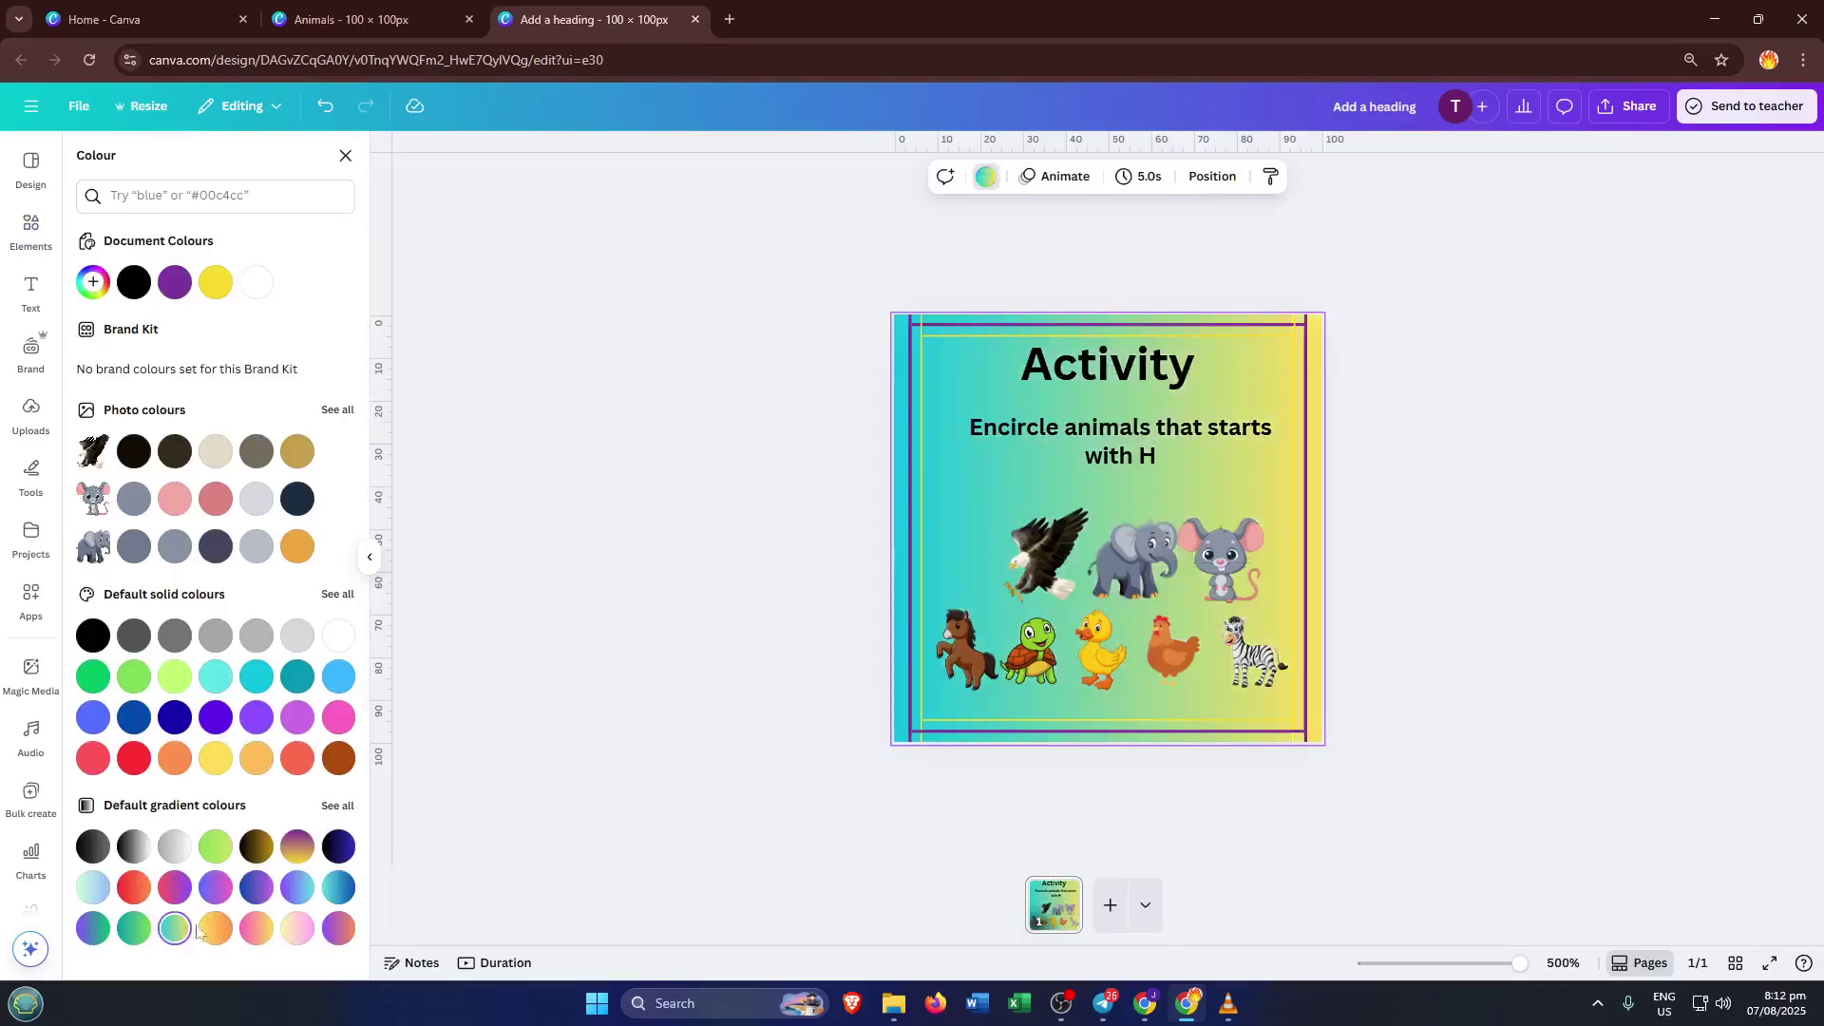
click(210, 929)
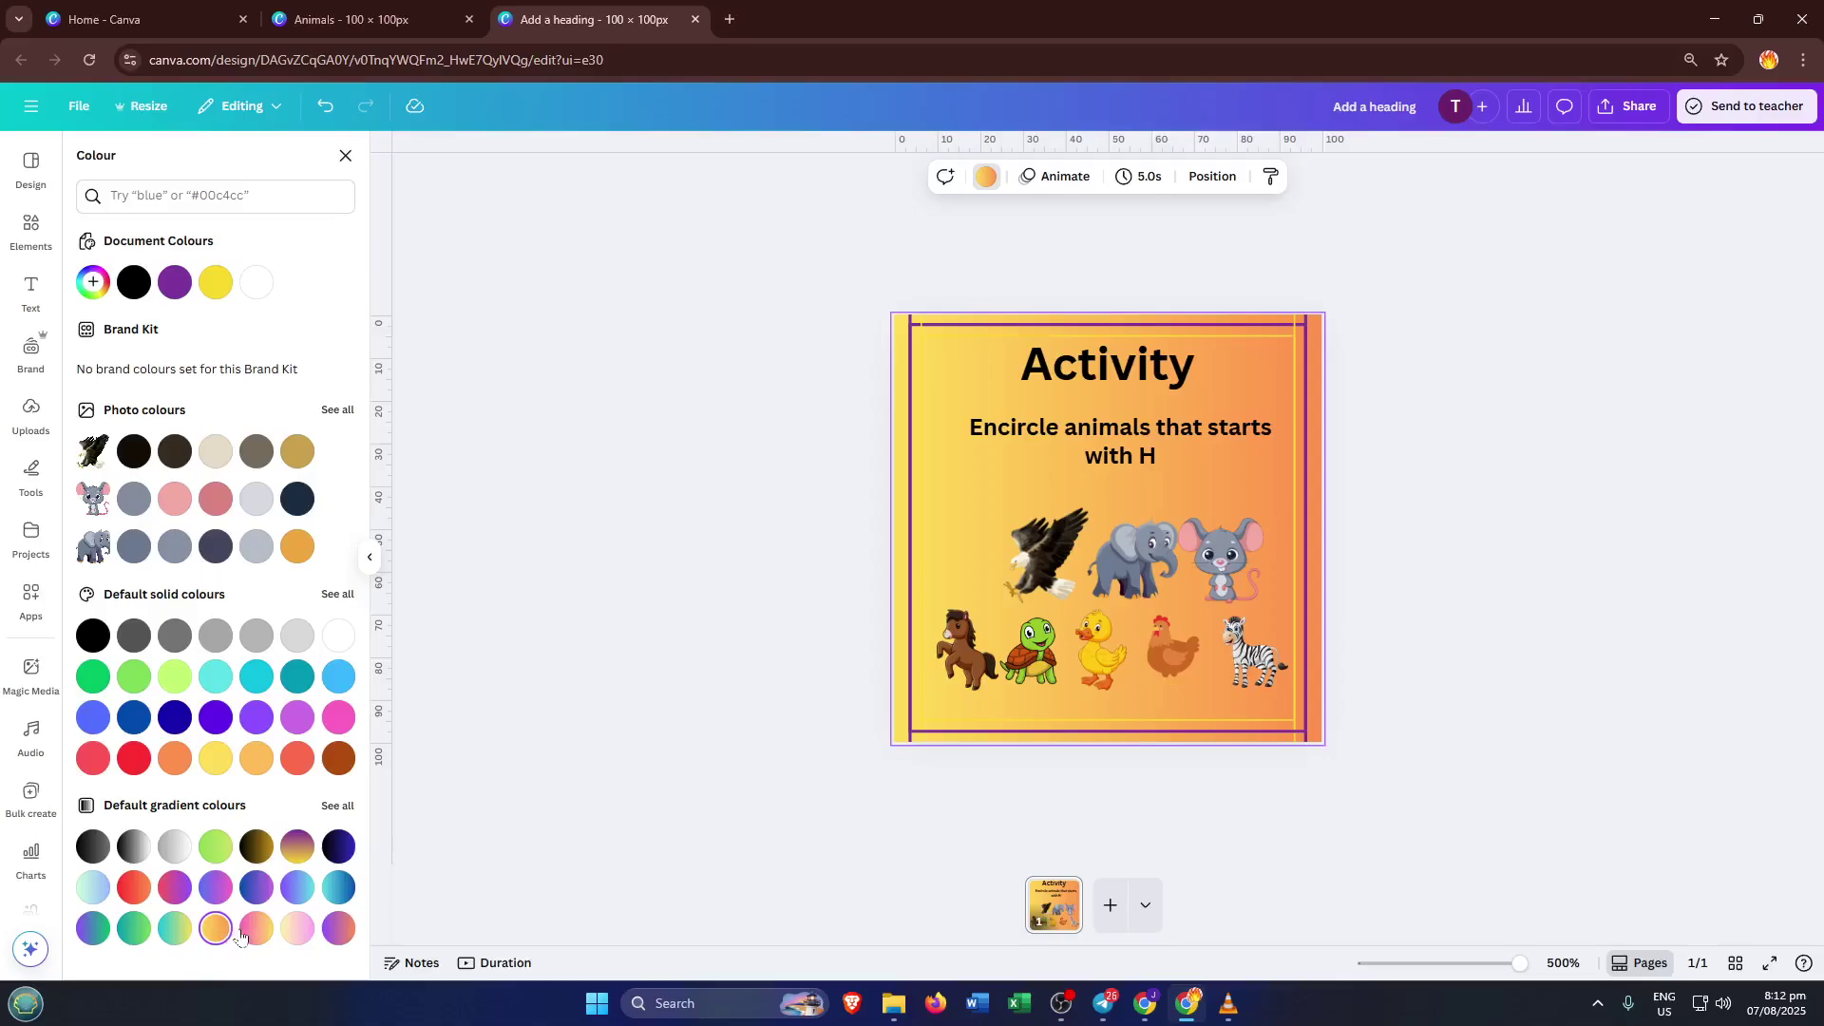
click(298, 929)
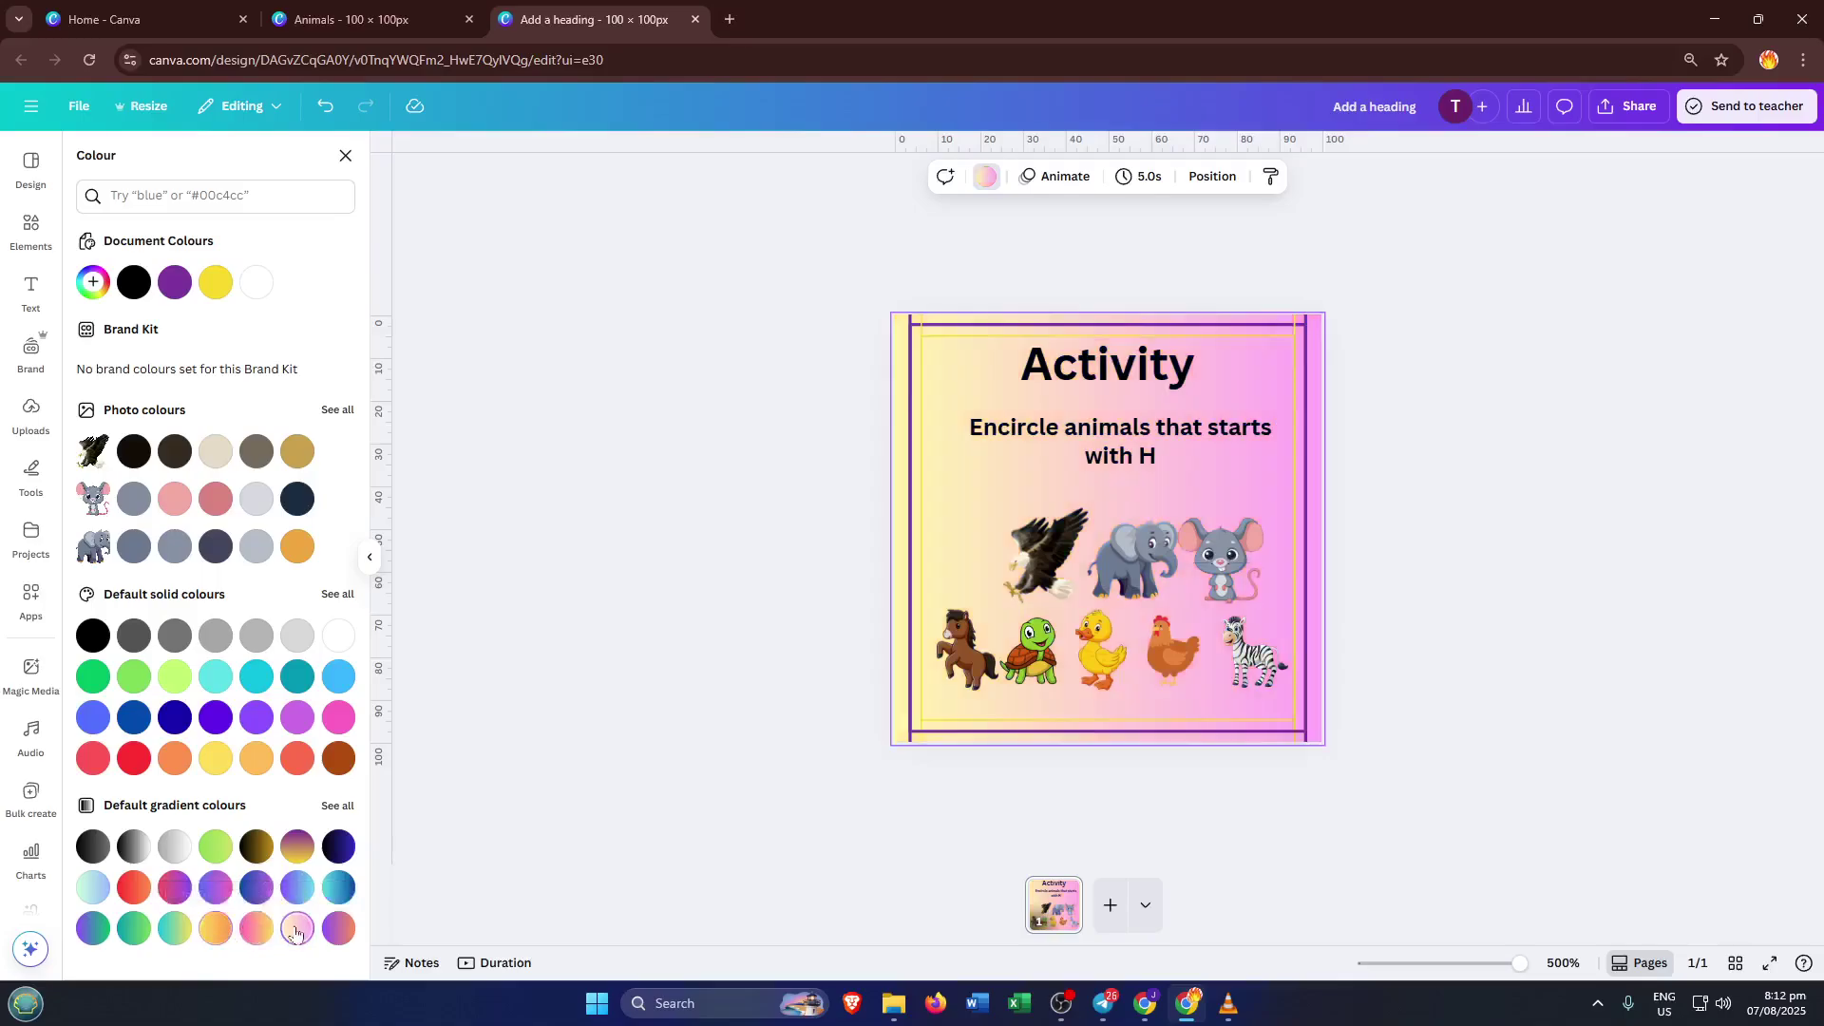
click(1613, 380)
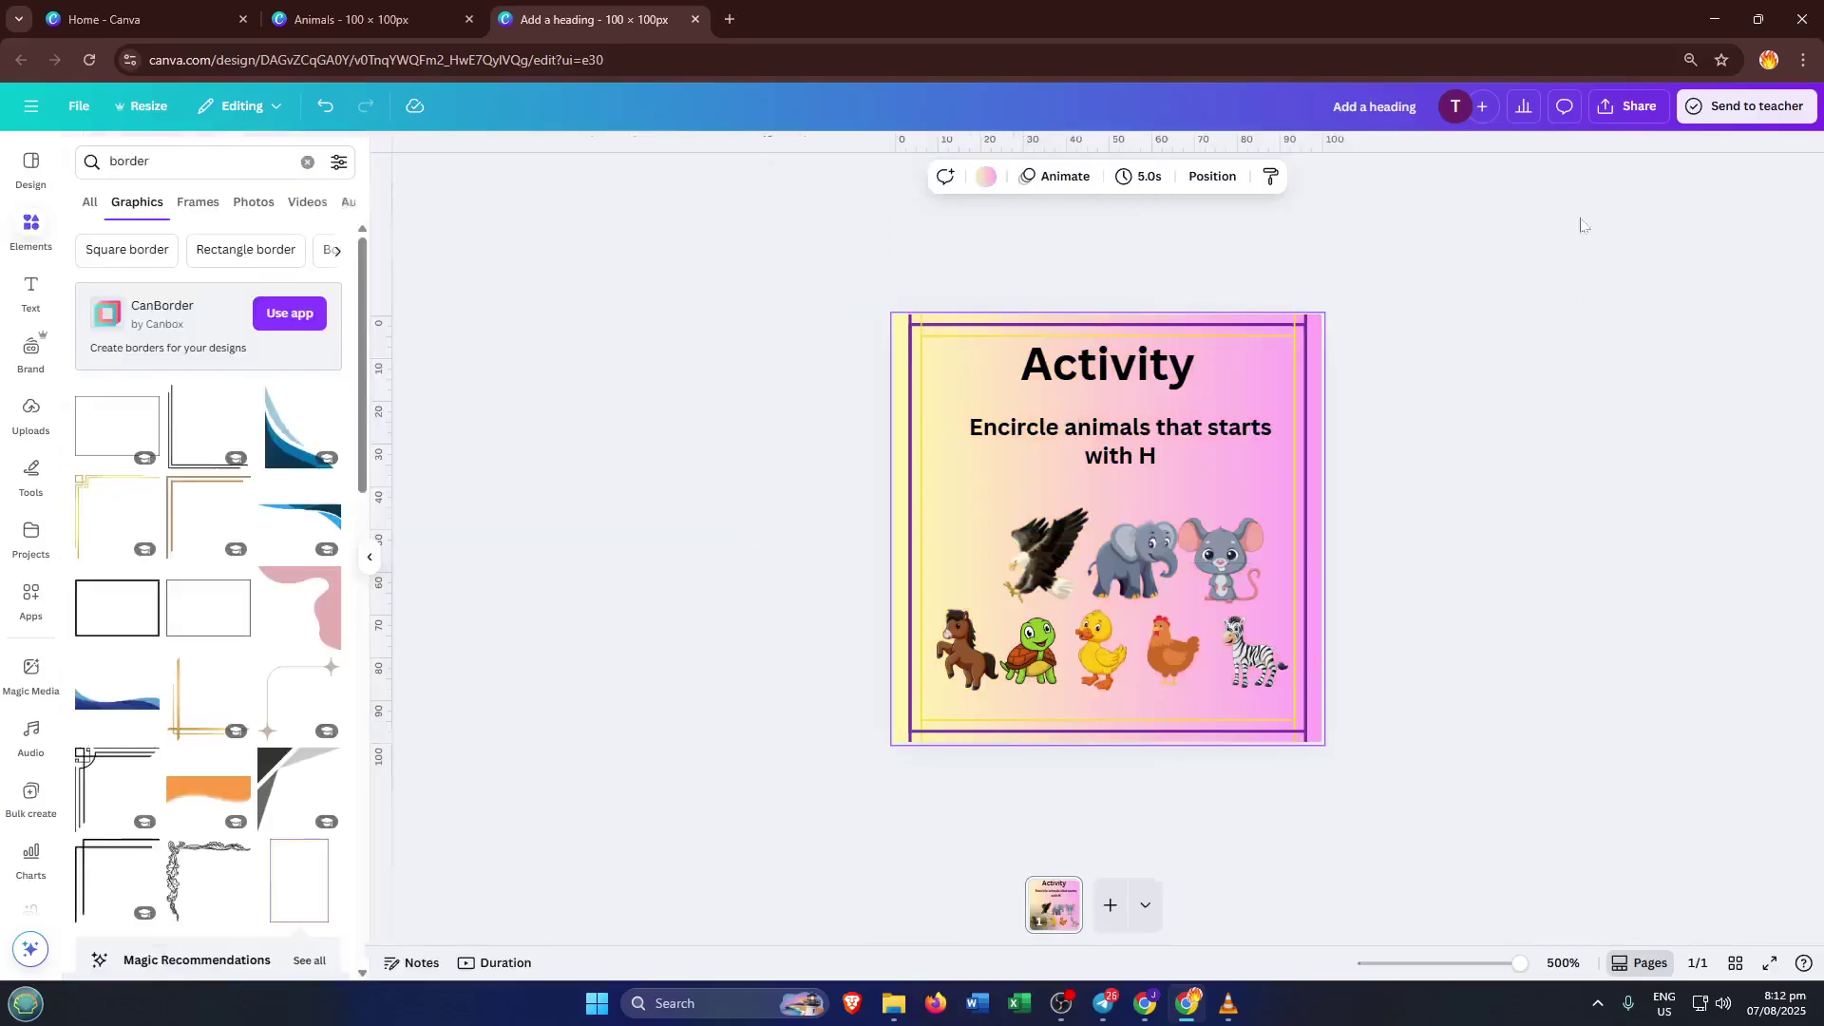
- In the download settings, choose file type PDF Print and colour profile CMYK
click(1637, 126)
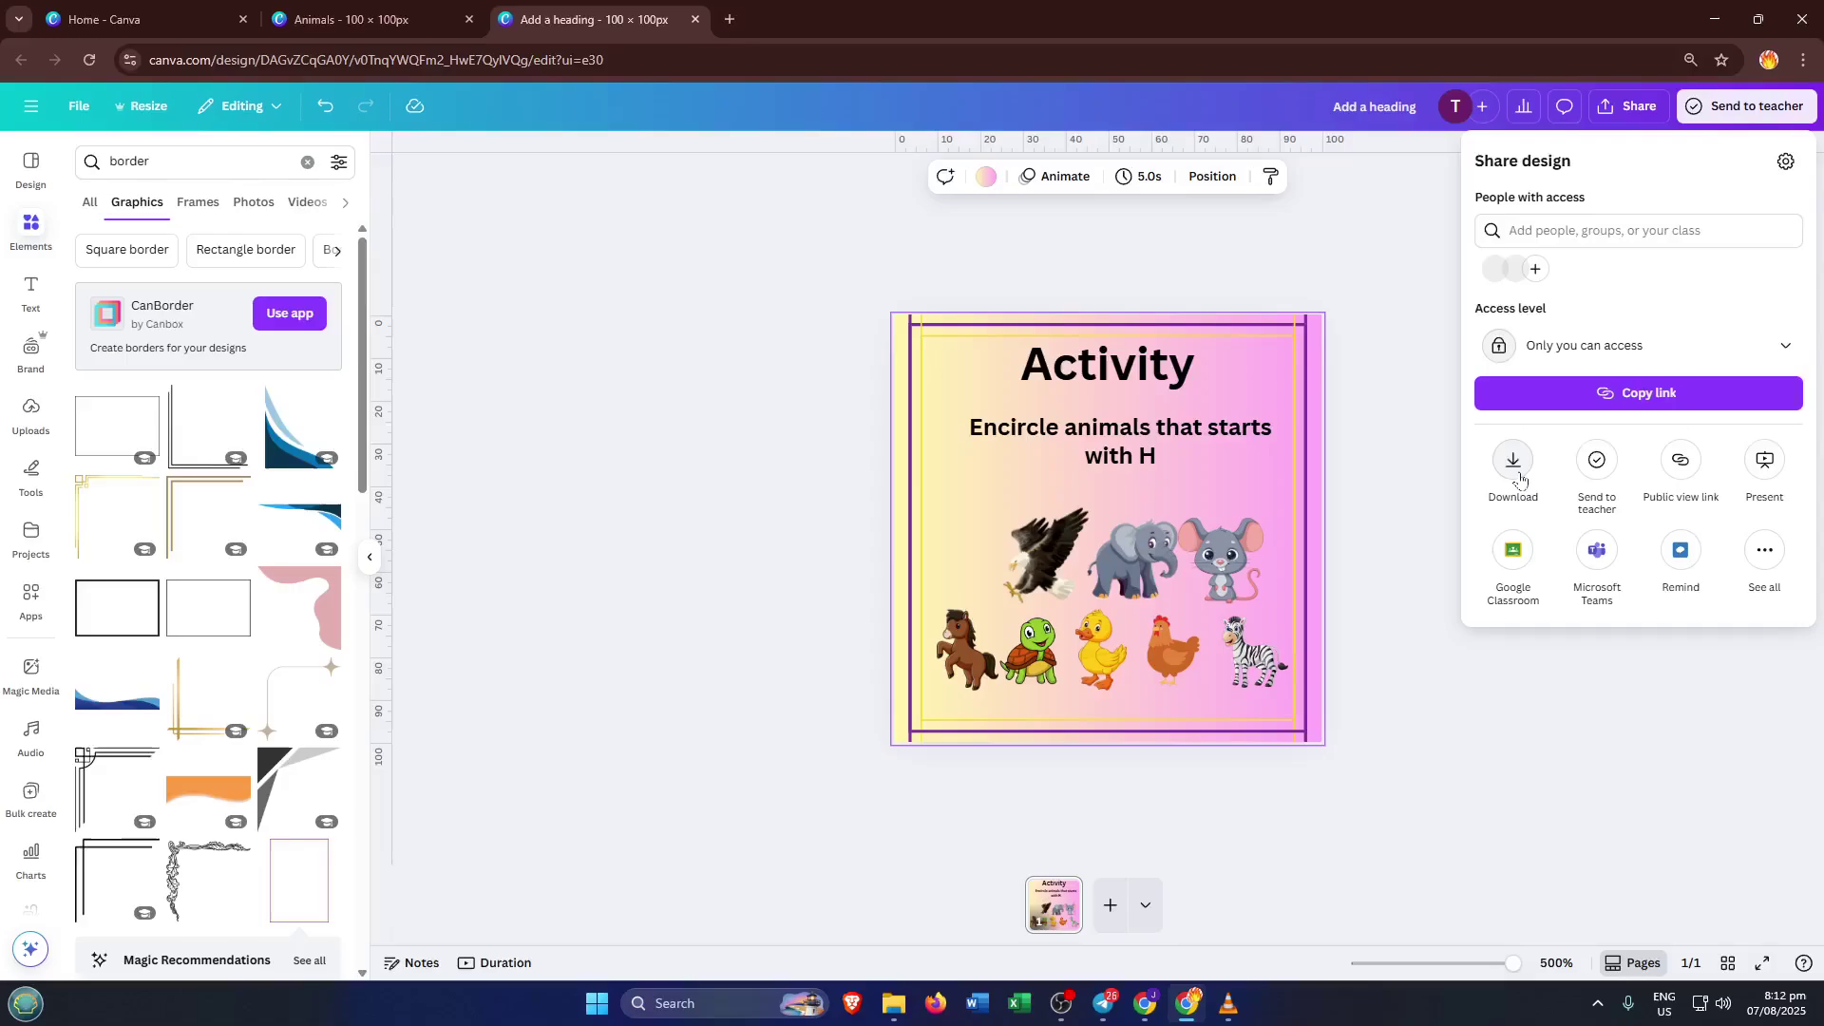
click(1520, 478)
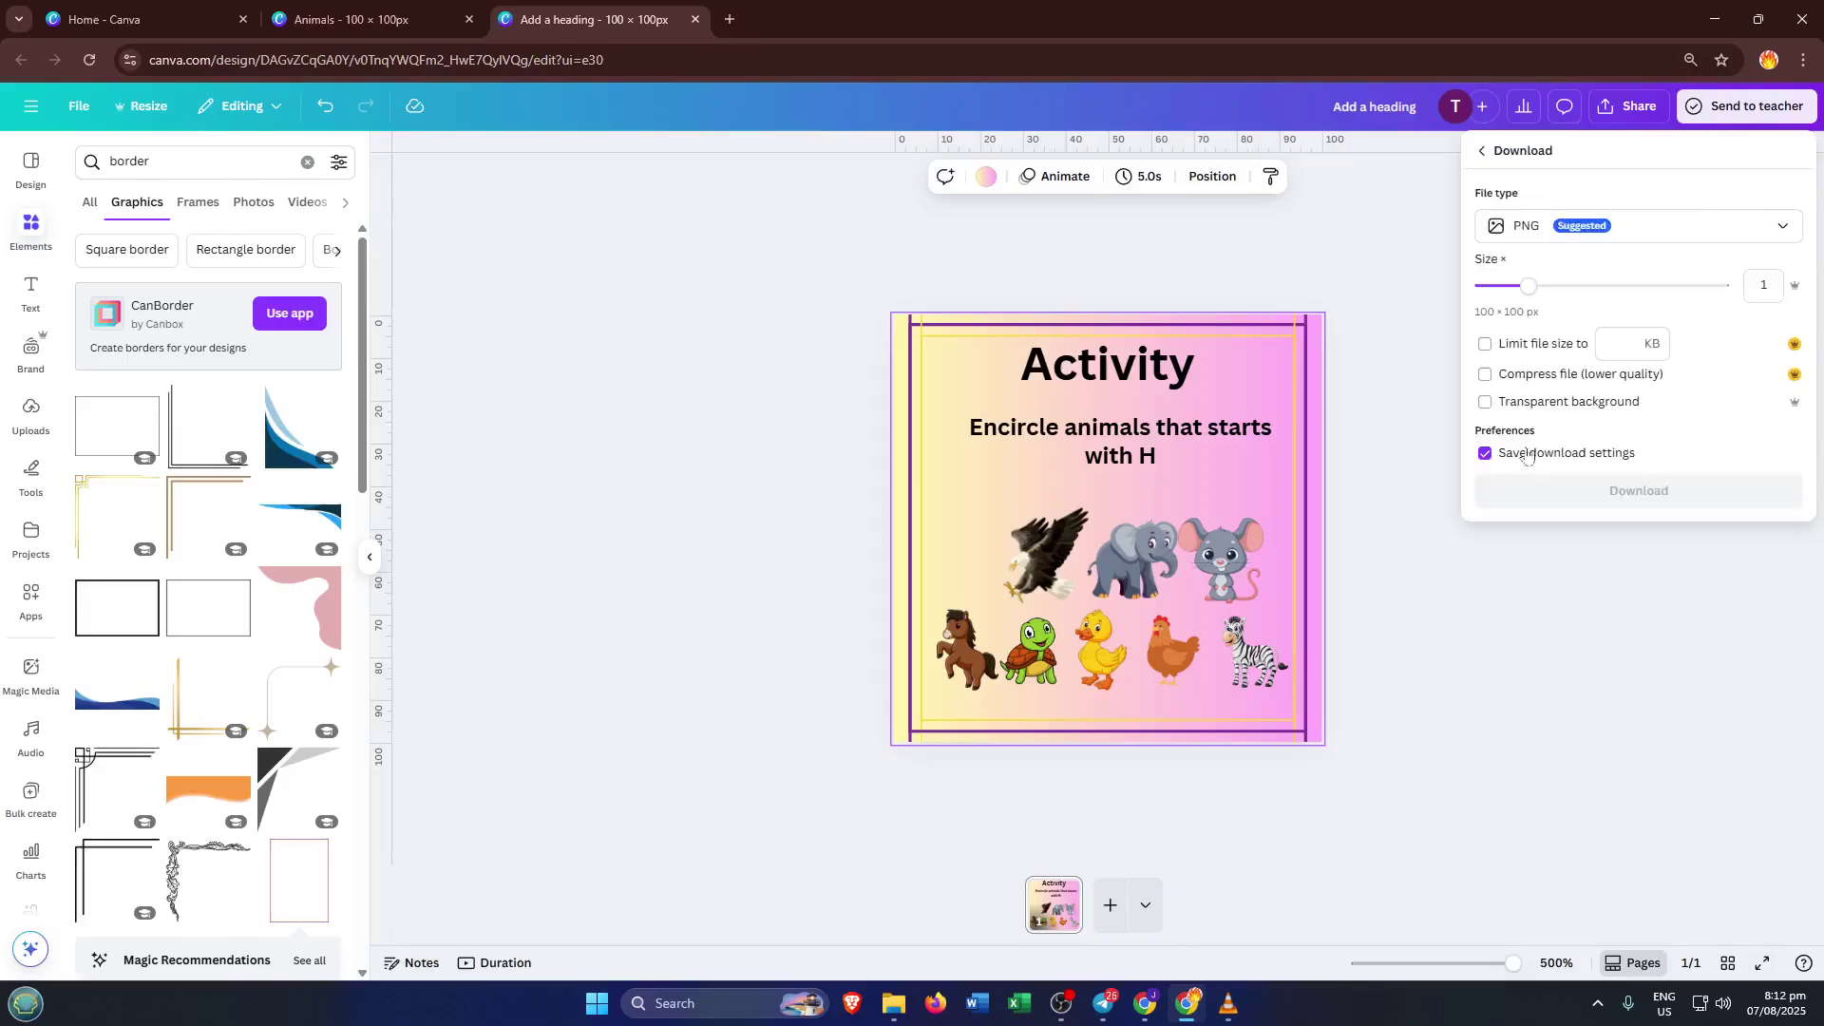
click(1684, 236)
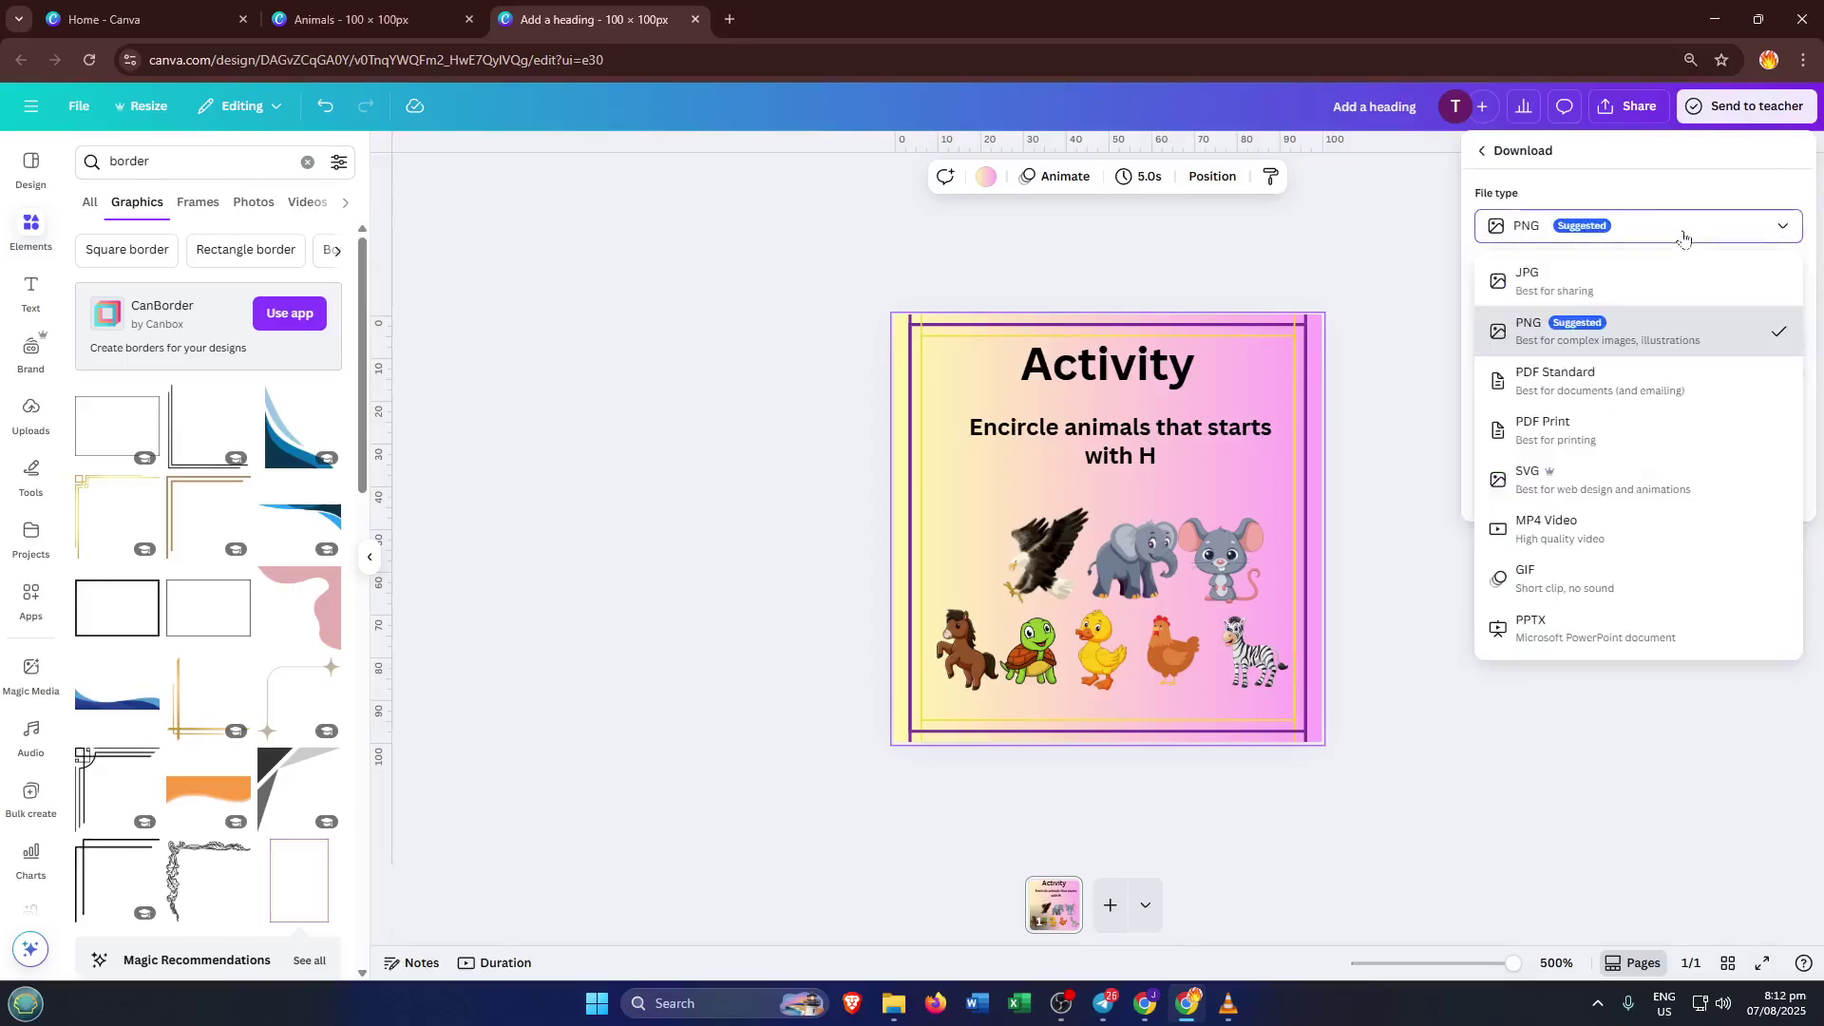
click(1617, 439)
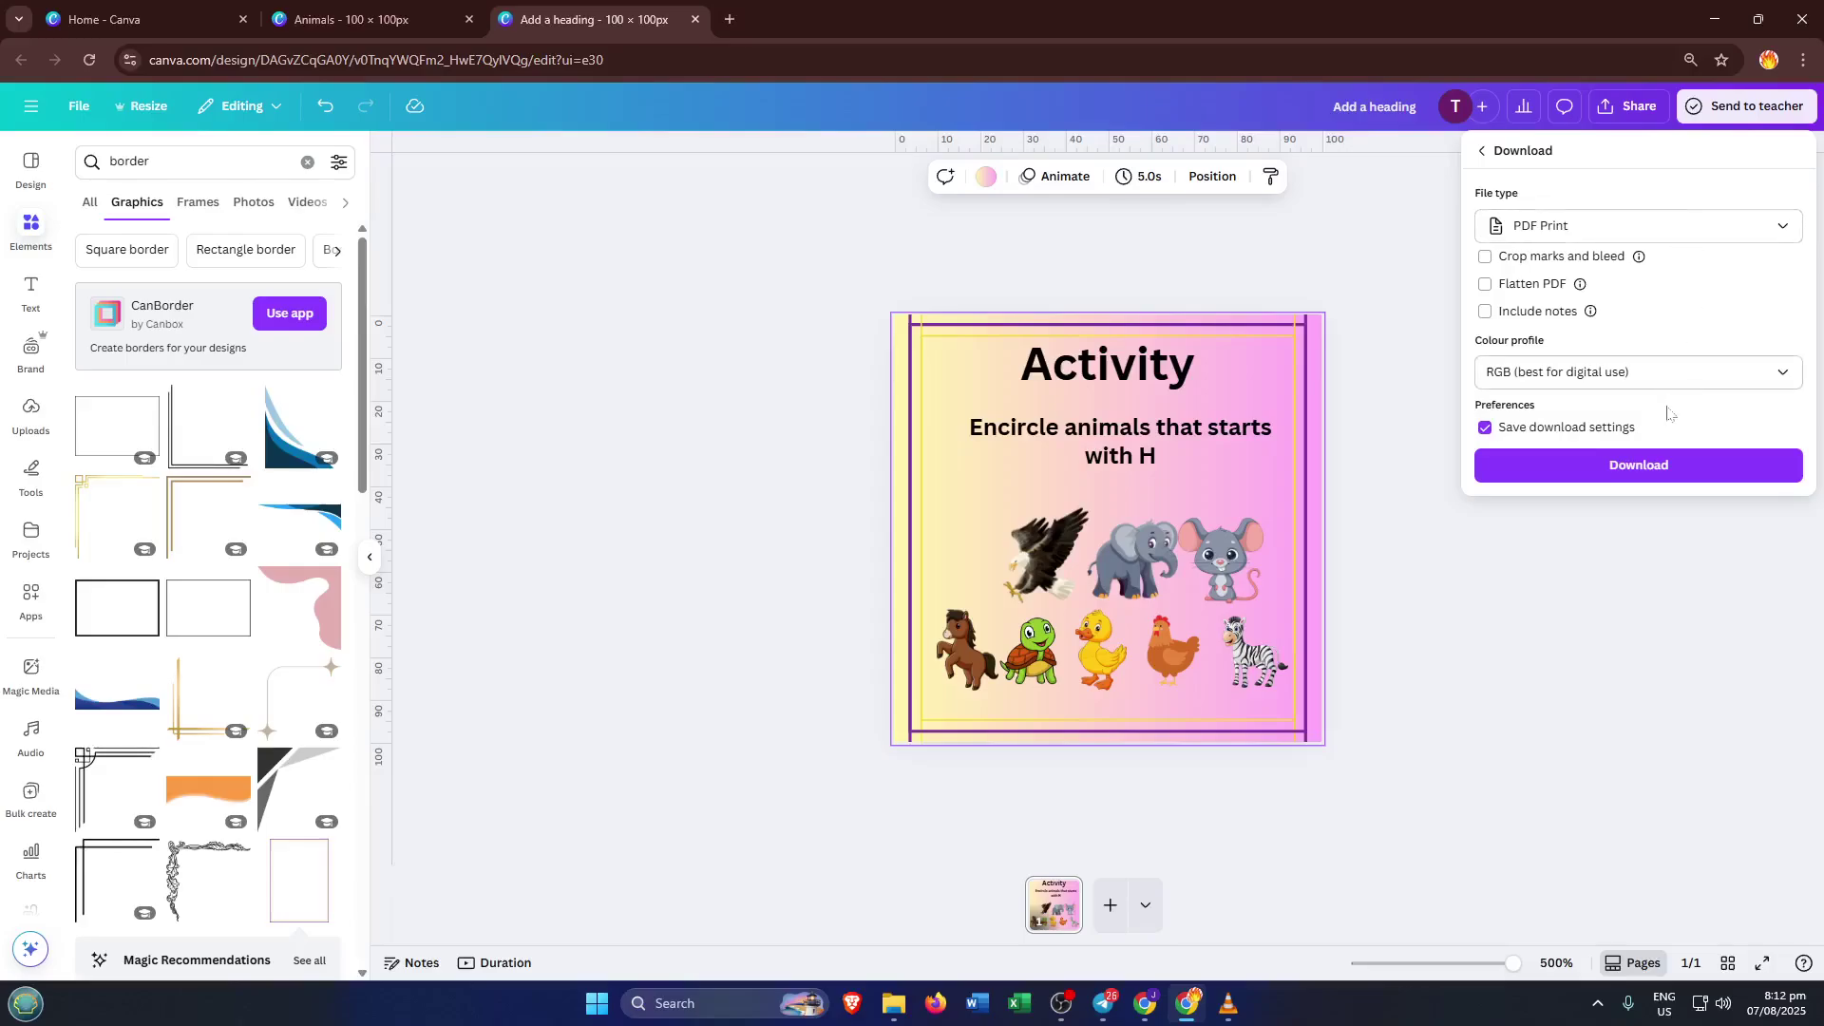
click(1615, 372)
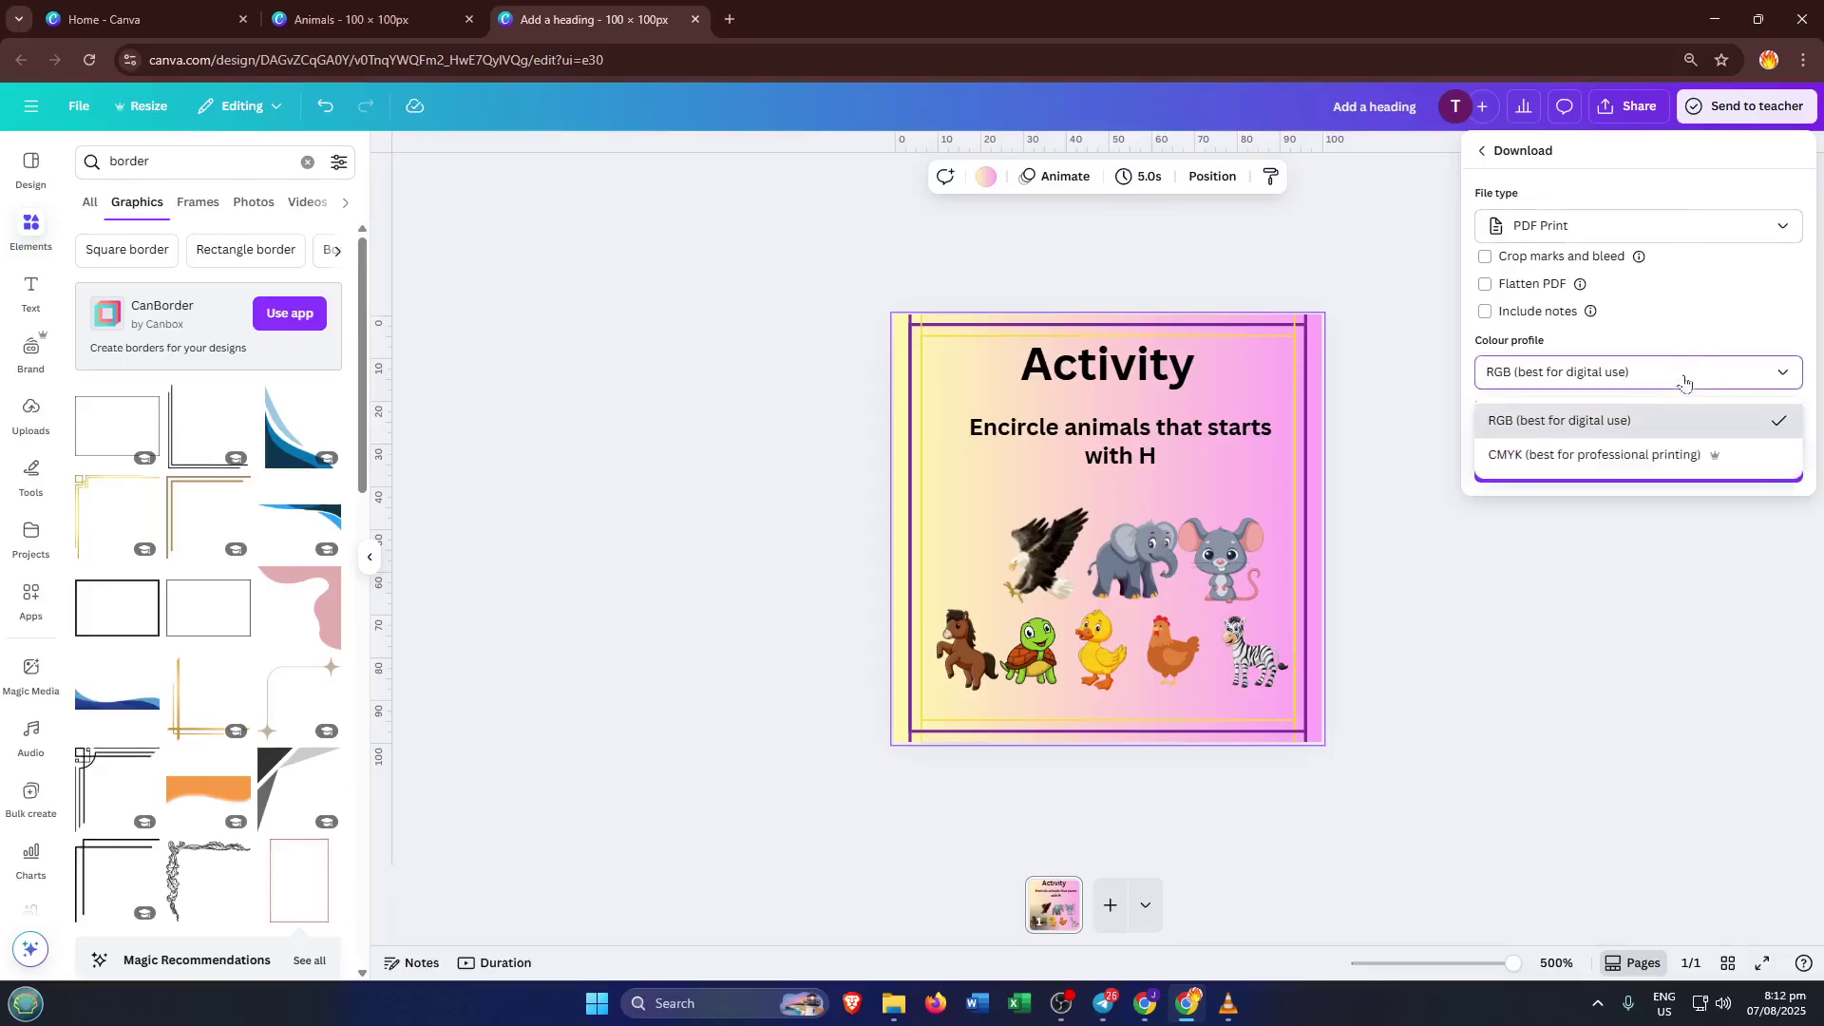
click(1601, 456)
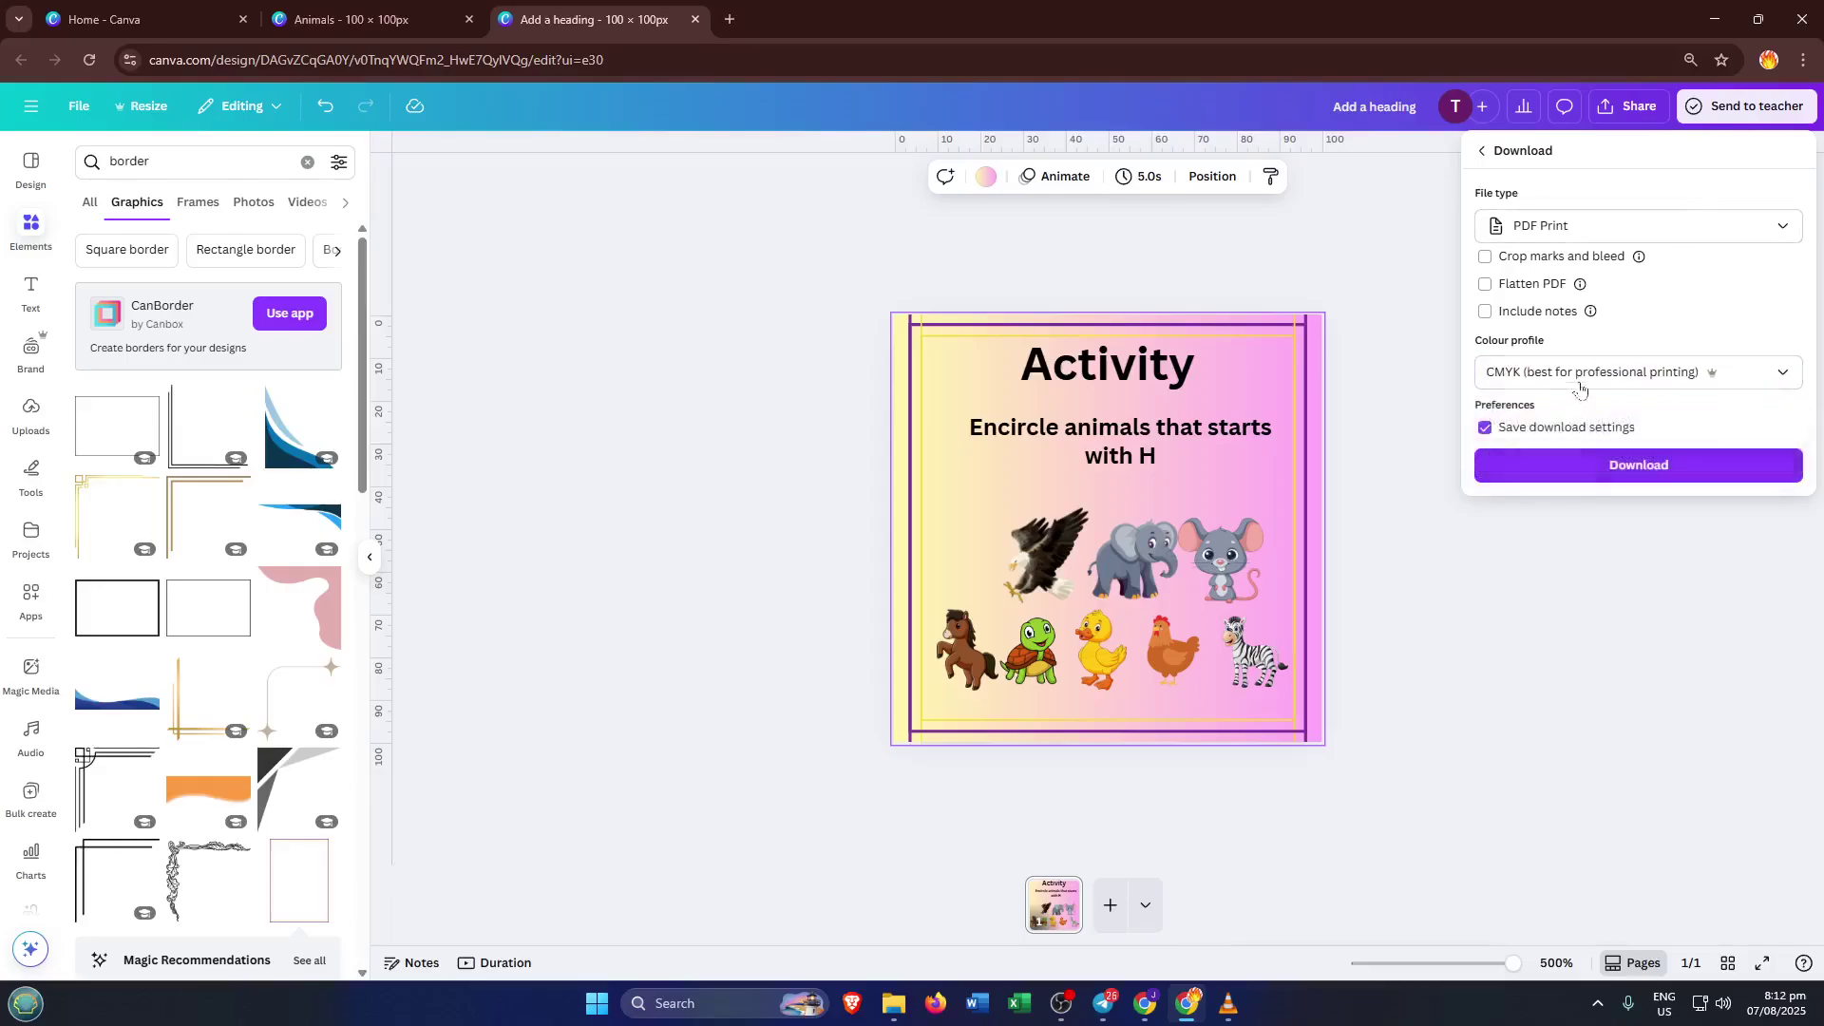